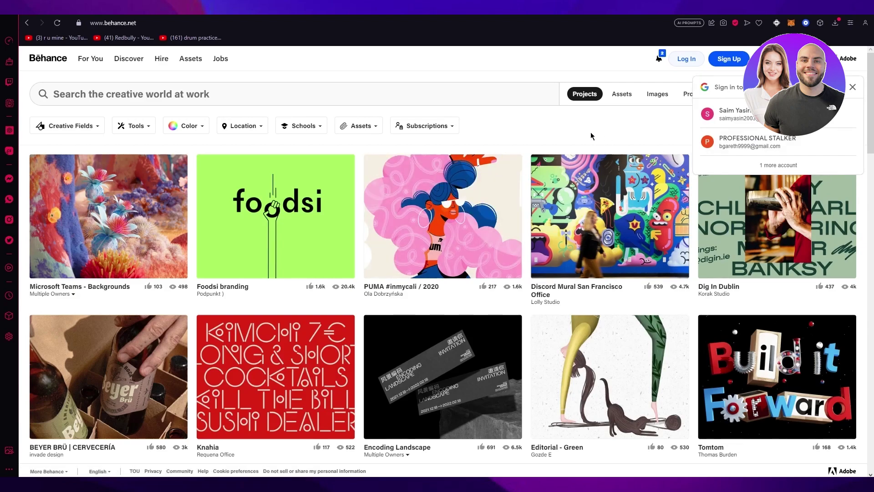
Step: Scroll down through the Best of Behance curated projects on the Discover page
scroll(593, 136, "down", 10)
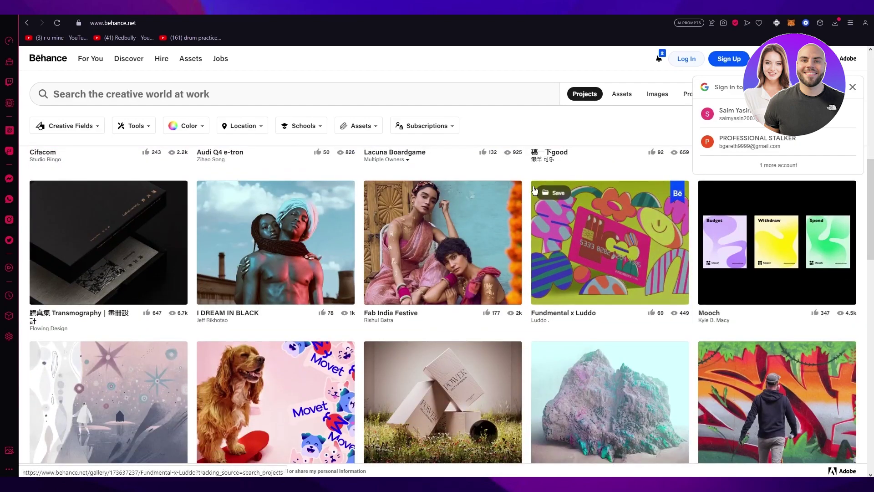
scroll(527, 199, "down", 10)
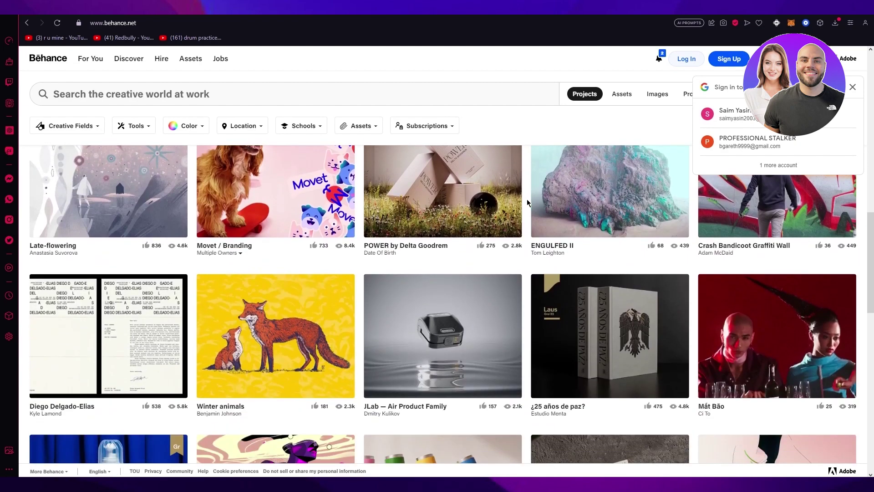
scroll(527, 201, "down", 5)
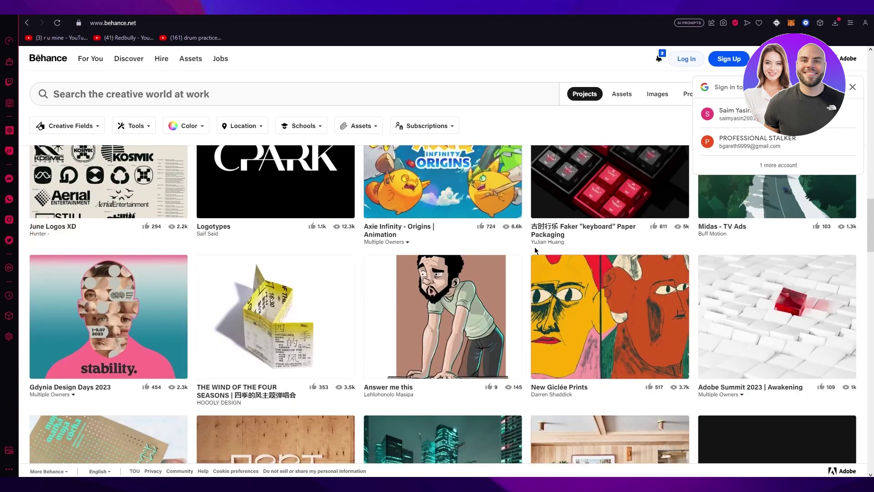
scroll(530, 251, "down", 4)
scroll(530, 248, "down", 4)
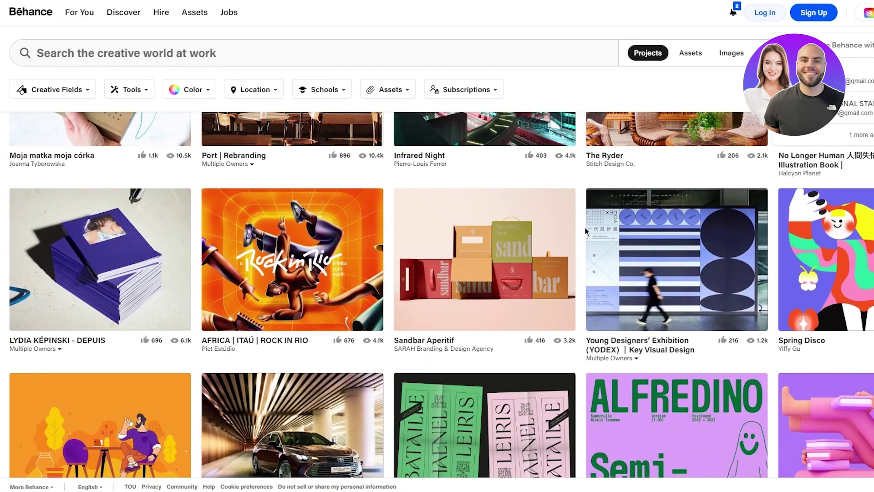
scroll(586, 228, "down", 15)
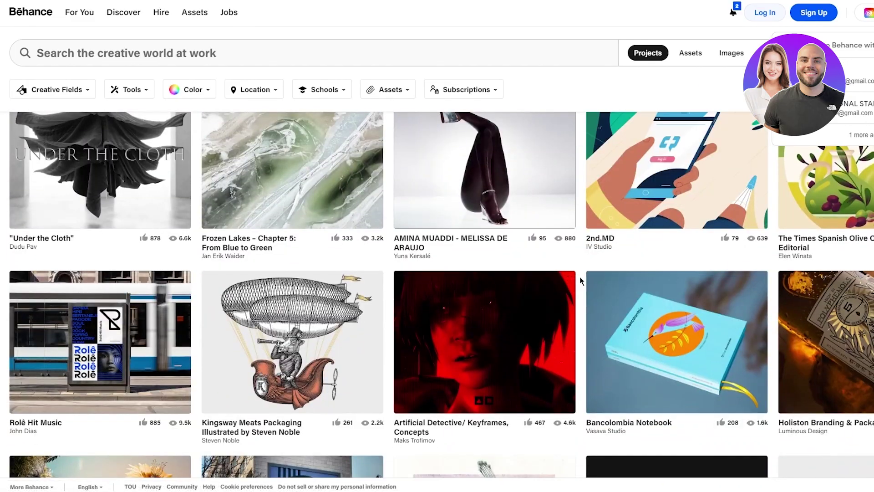
scroll(580, 278, "down", 20)
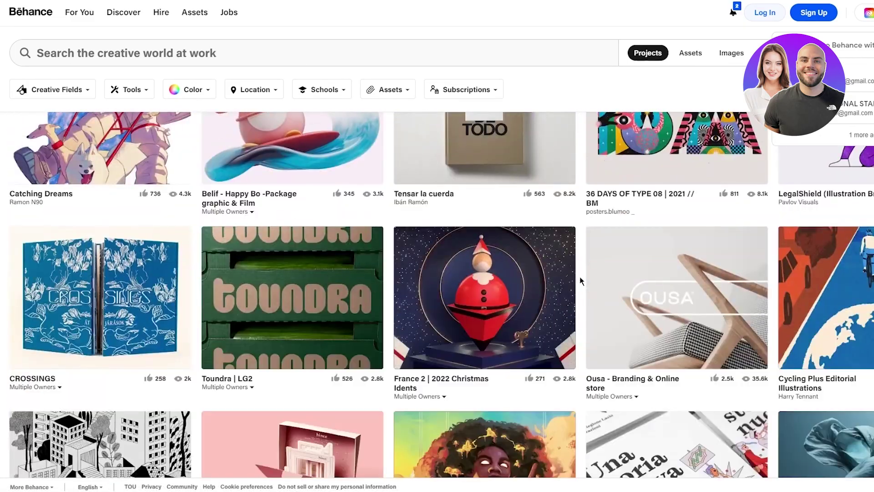
scroll(580, 278, "down", 14)
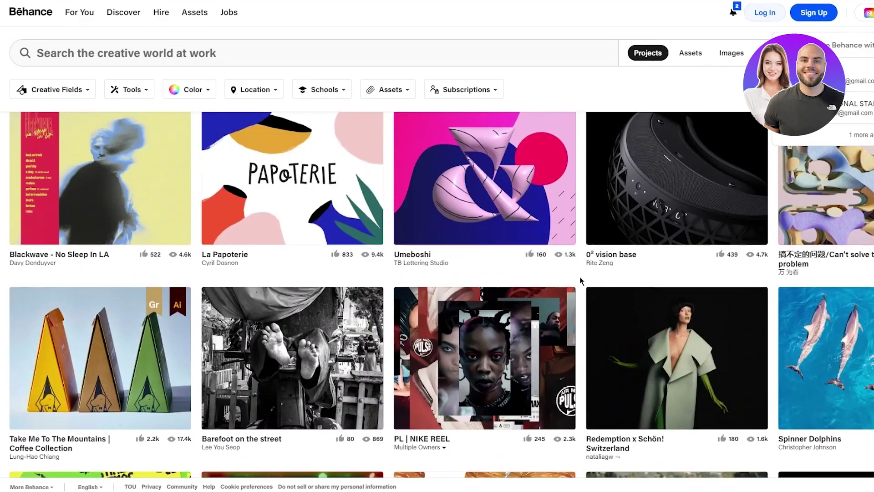
scroll(580, 277, "down", 15)
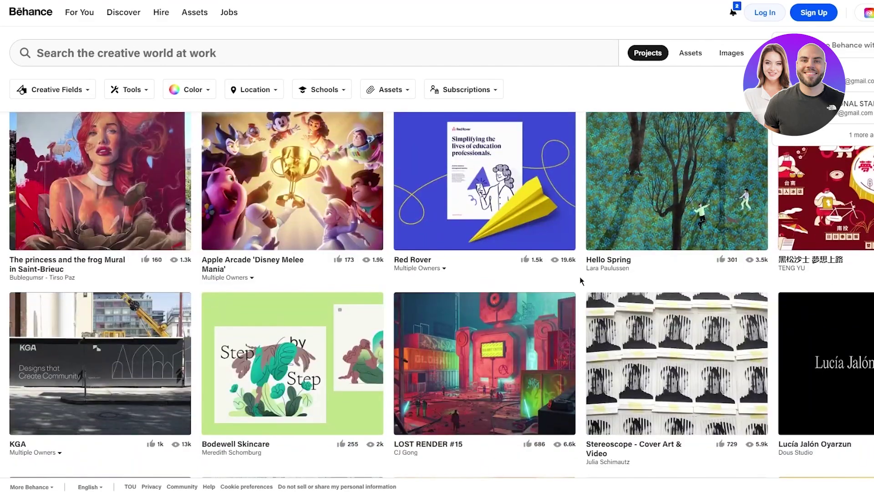
scroll(580, 277, "down", 15)
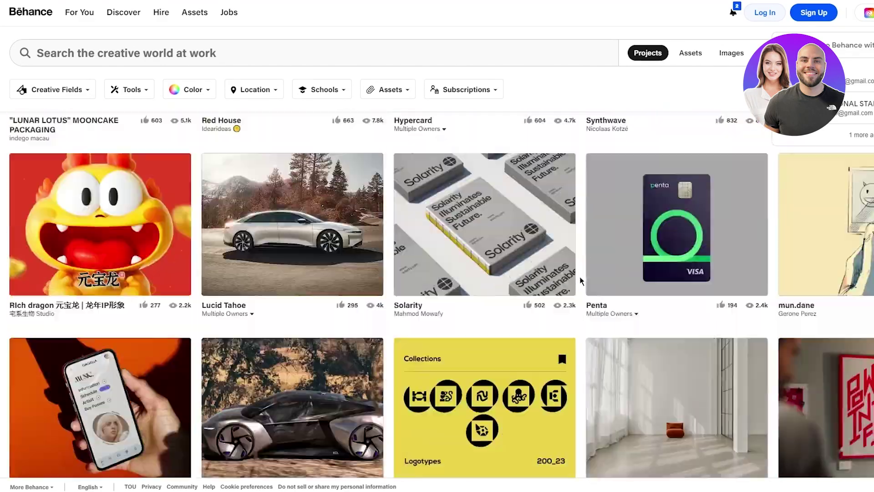
scroll(580, 276, "down", 15)
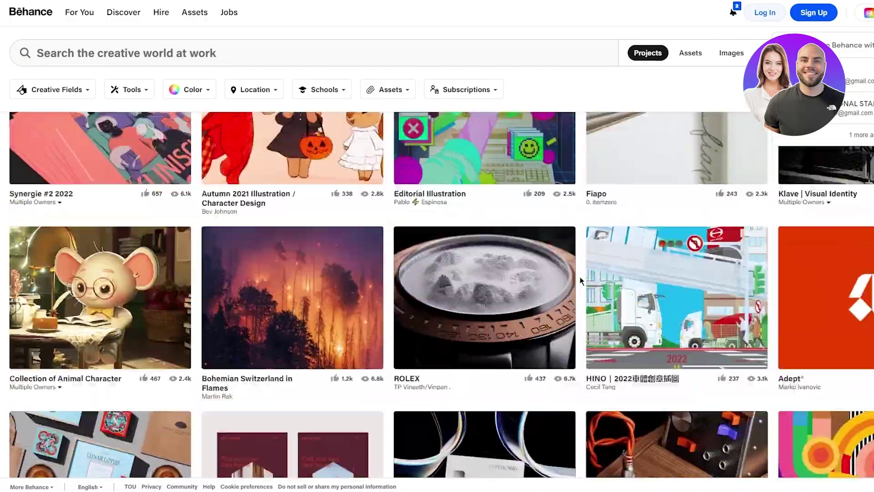
scroll(580, 277, "down", 15)
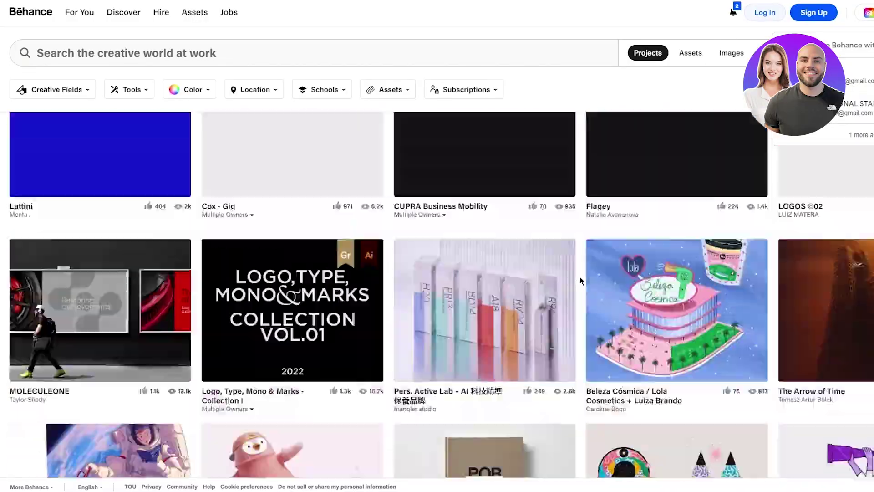
scroll(580, 277, "down", 15)
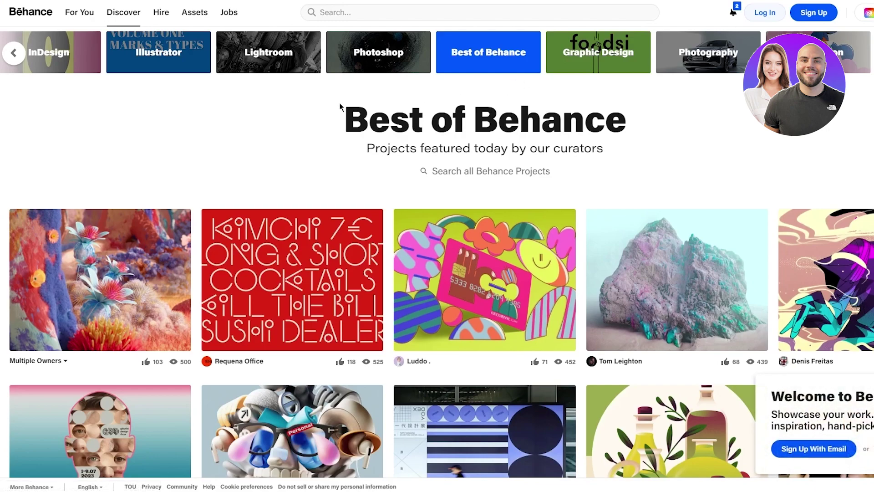
left_click_drag(391, 149, 667, 162)
left_click(667, 162)
scroll(171, 163, "down", 3)
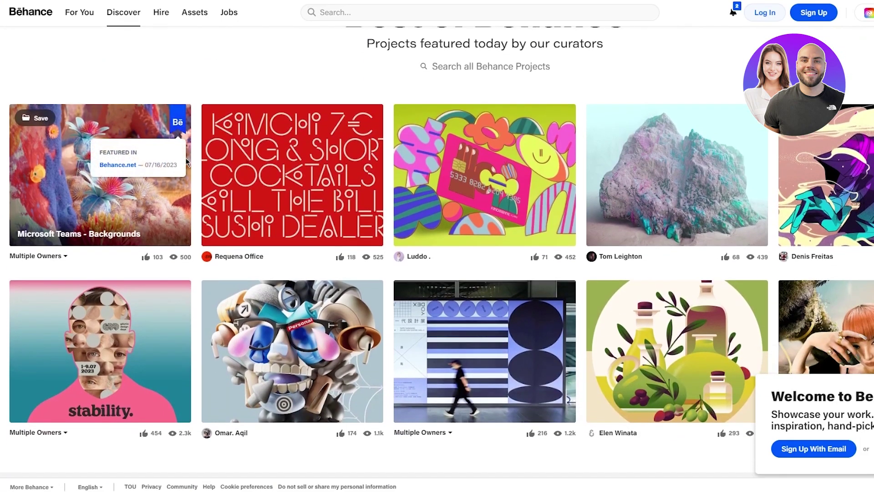
scroll(637, 346, "down", 3)
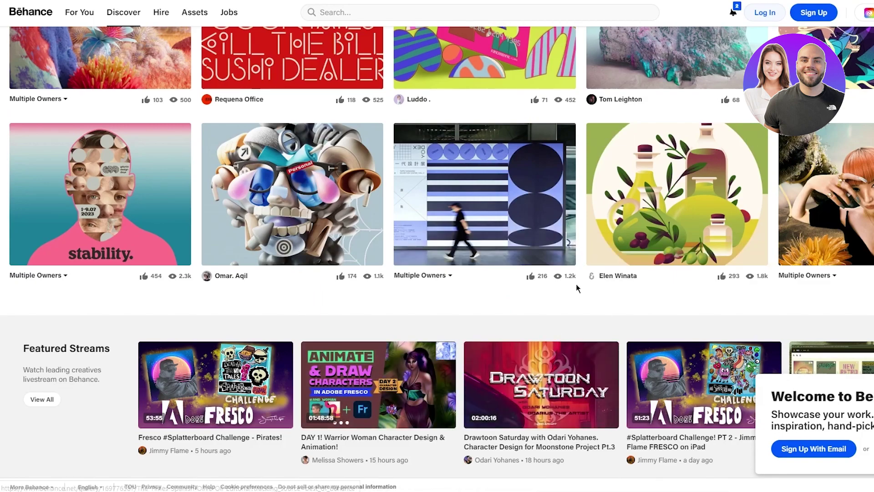
scroll(570, 306, "up", 5)
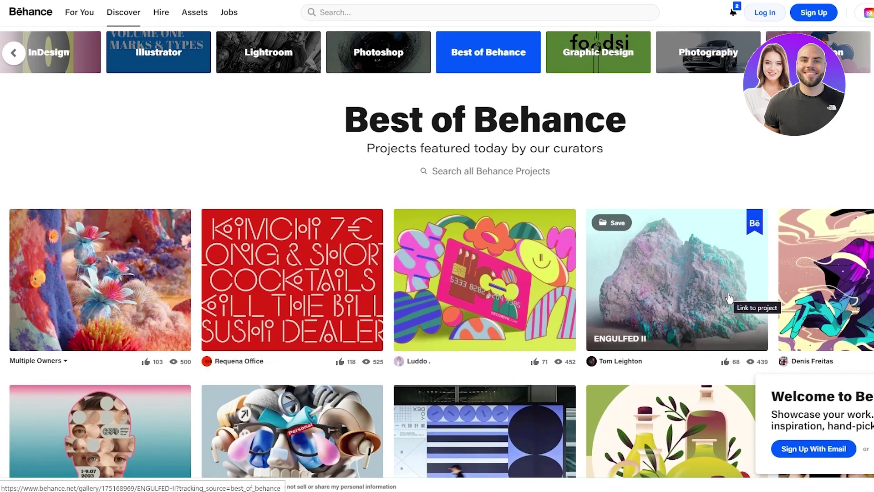
scroll(728, 290, "down", 4)
scroll(274, 179, "up", 1)
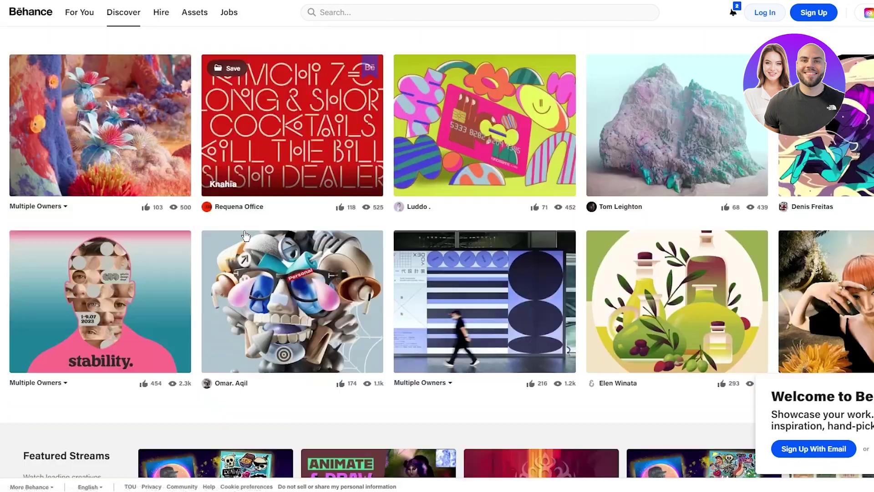
scroll(274, 179, "down", 1)
scroll(274, 178, "up", 4)
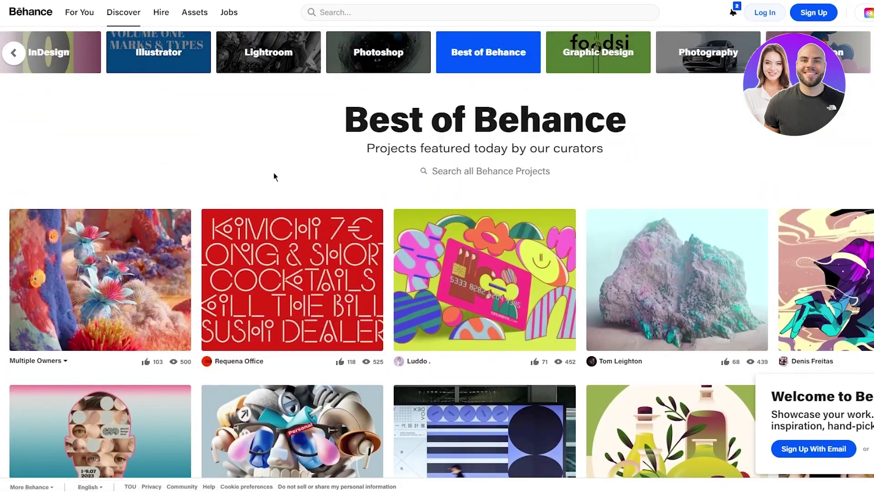
Step: Choose Graphic Design, Photography, Icon Design and Logo as For You feed interests
left_click(73, 20)
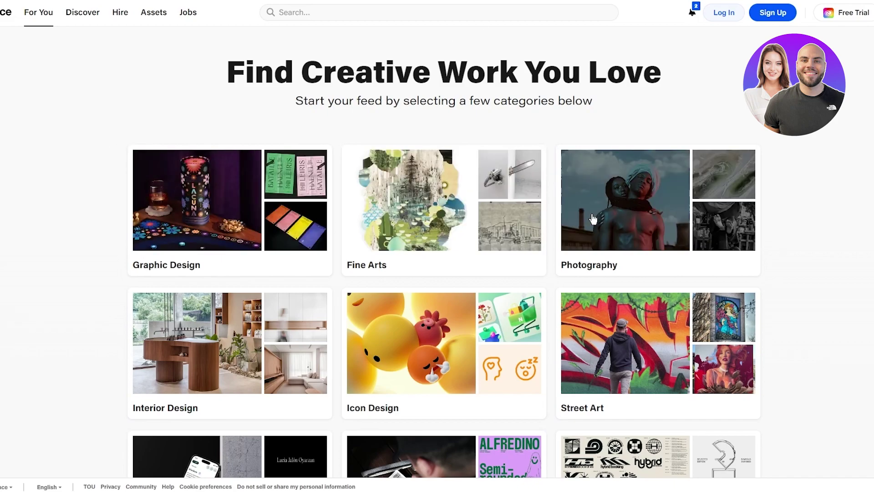
scroll(683, 216, "down", 5)
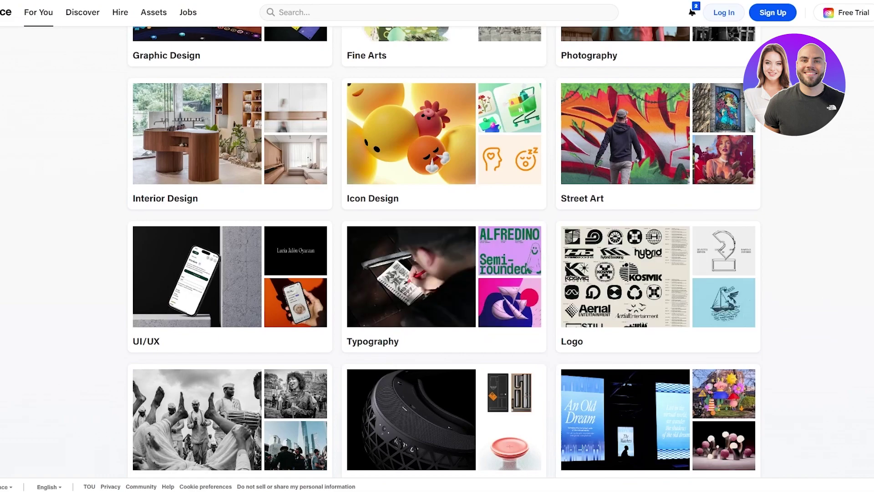
scroll(816, 298, "up", 5)
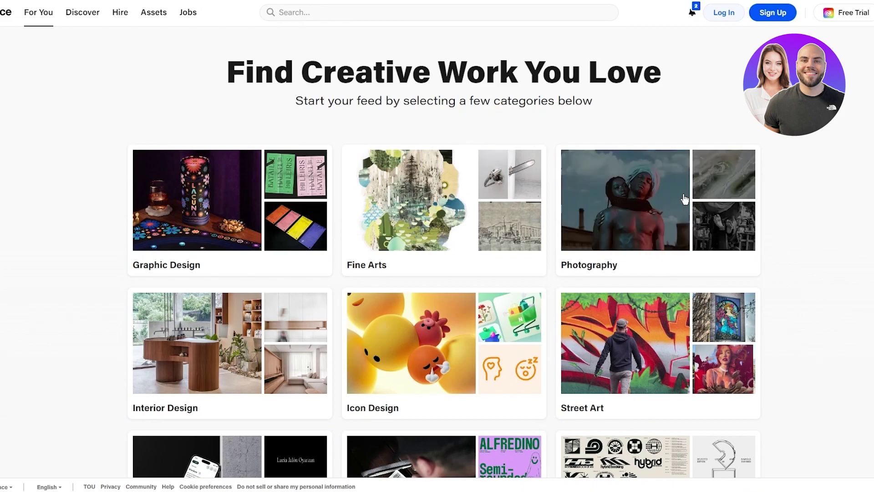
left_click(283, 206)
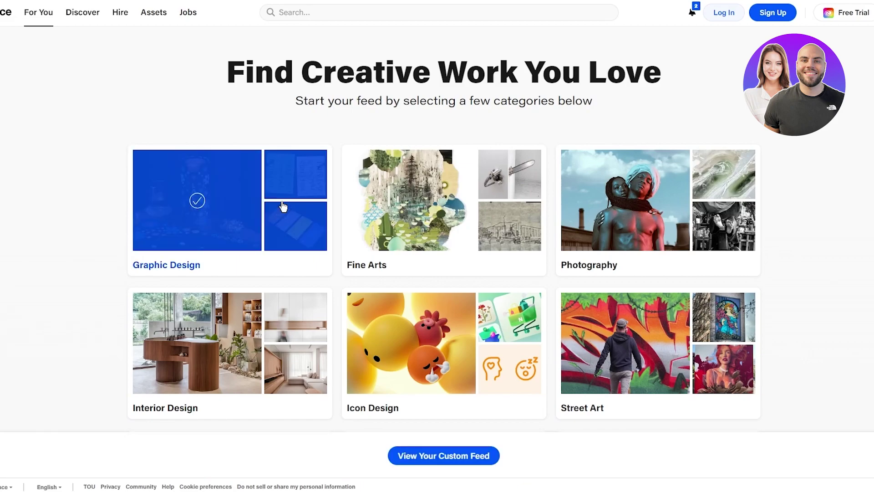
left_click(236, 228)
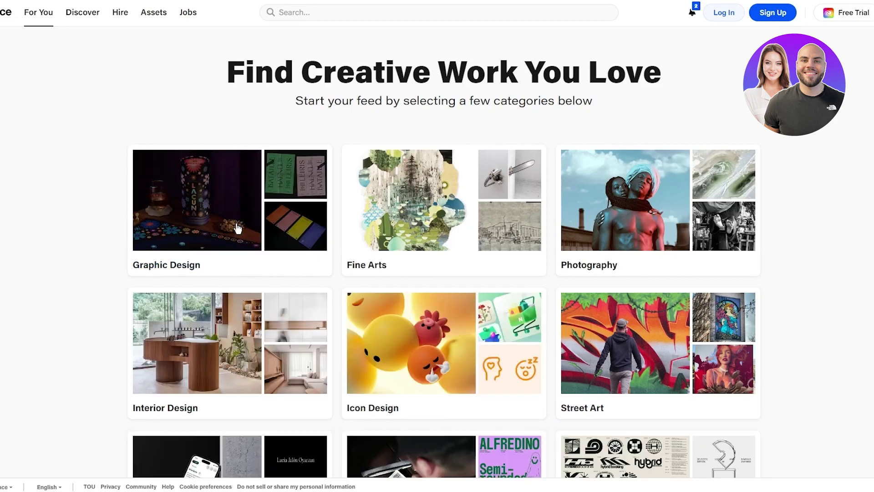
left_click(237, 228)
left_click(629, 220)
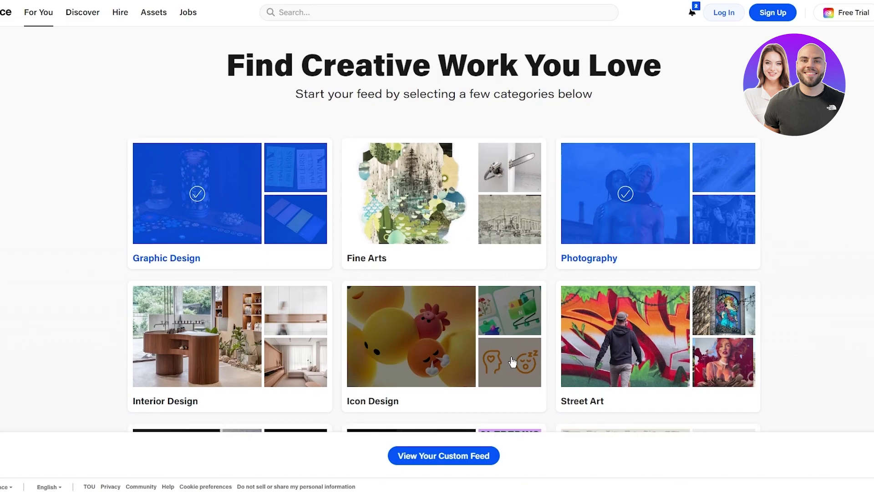
scroll(514, 359, "down", 5)
left_click(438, 179)
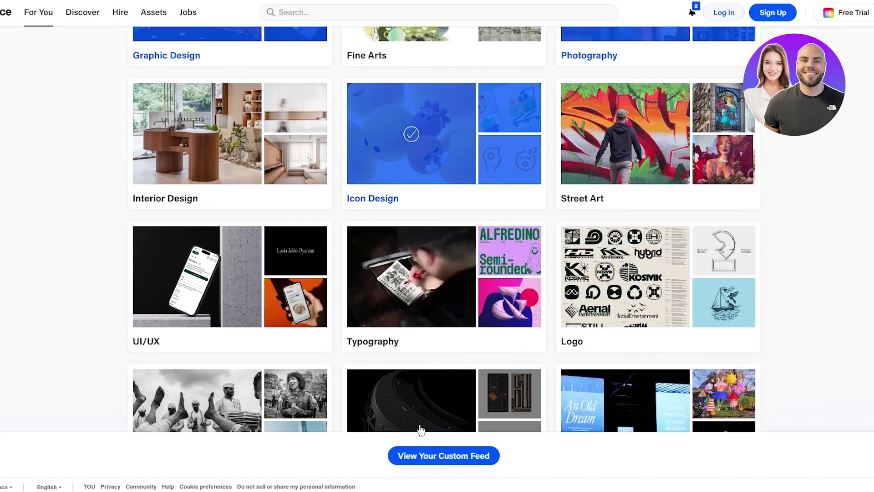
scroll(358, 282, "down", 1)
left_click(655, 223)
Step: Add Film and Game Design as interests and open the custom feed
scroll(655, 222, "down", 6)
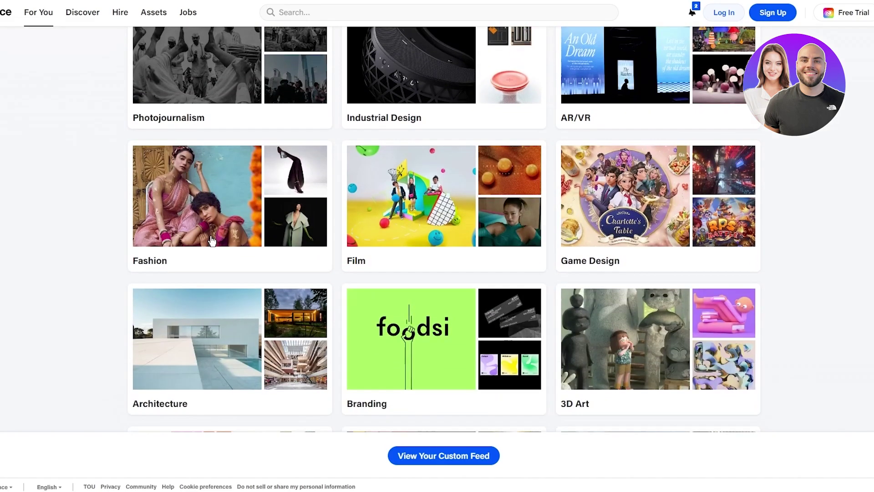
scroll(52, 165, "down", 2)
left_click(430, 134)
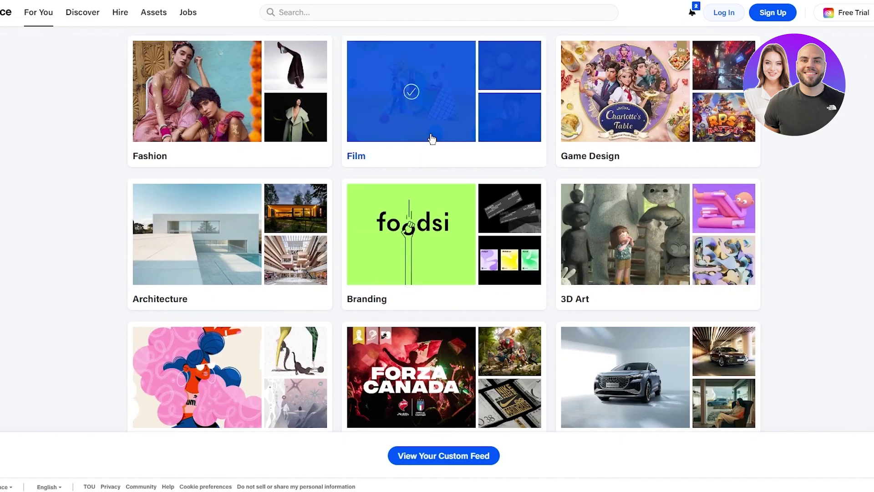
left_click(704, 140)
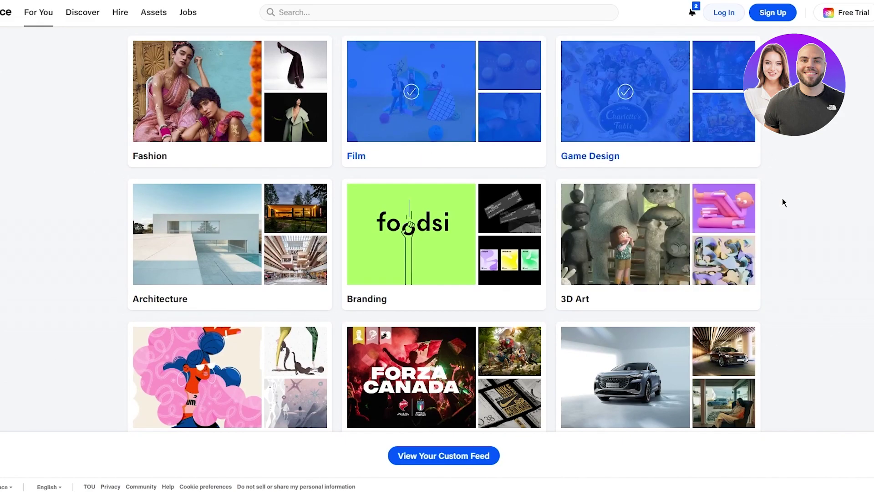
scroll(863, 240, "up", 2)
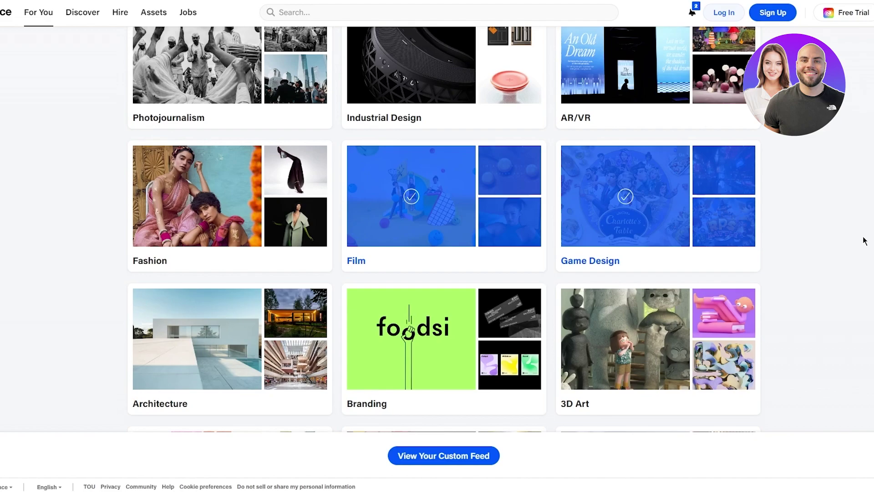
left_click(482, 455)
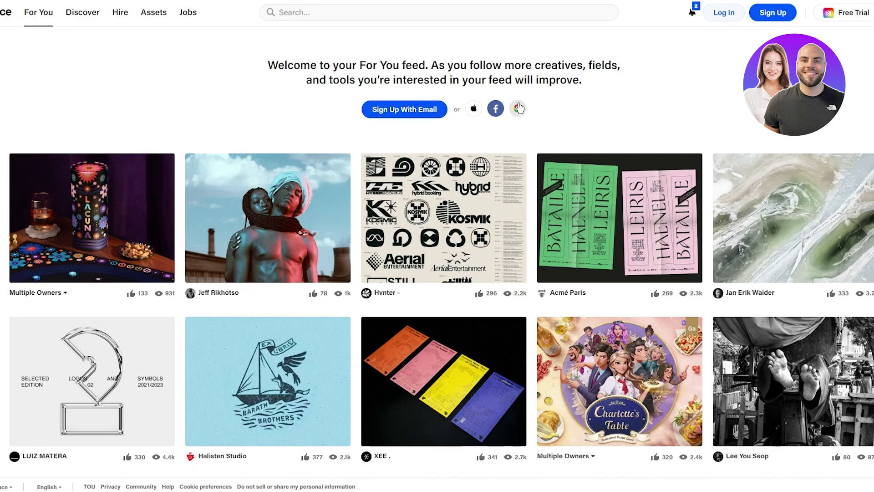
Step: Paste a temporary TempMail address as the sign-up email and enter a compliant password
left_click(518, 108)
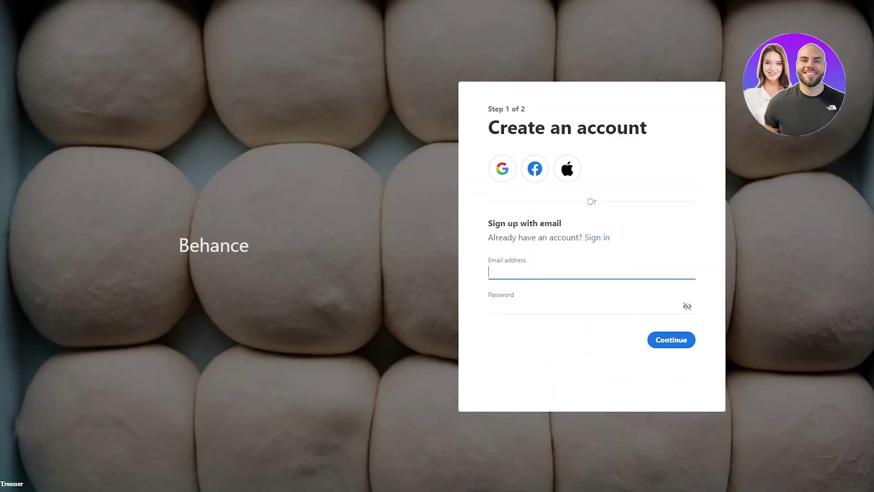
left_click(546, 271)
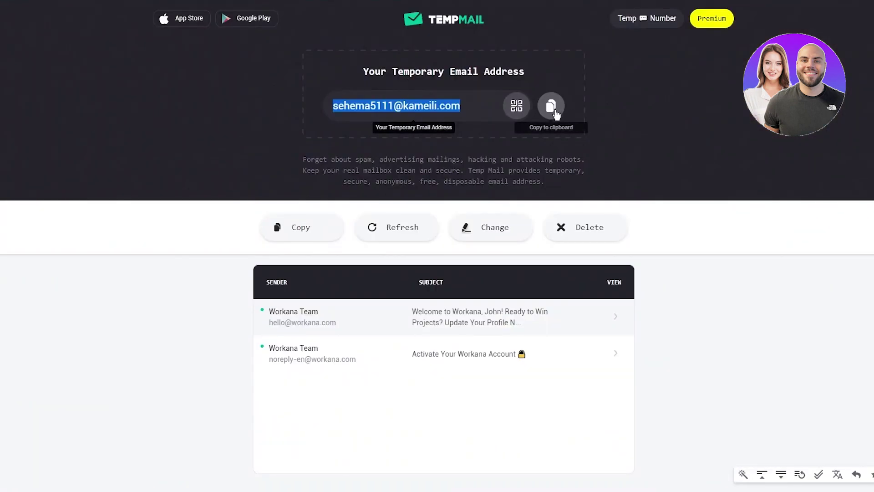
left_click(551, 104)
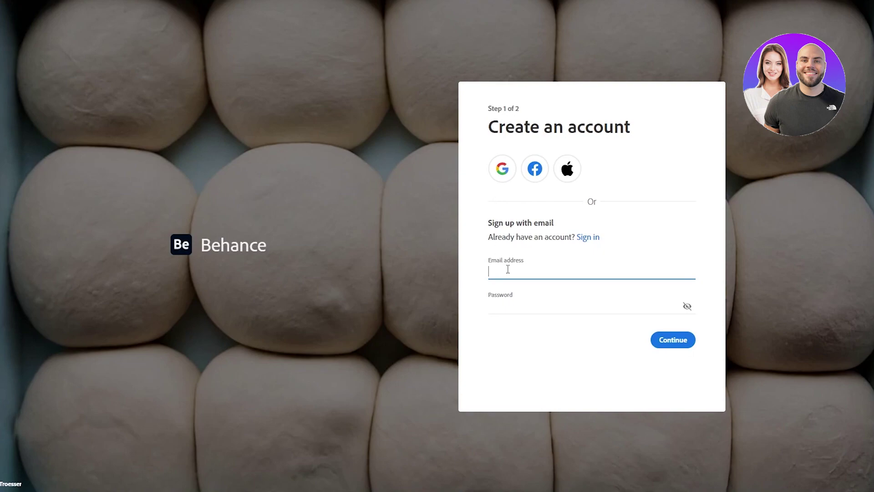
right_click(502, 265)
left_click(566, 355)
left_click(524, 302)
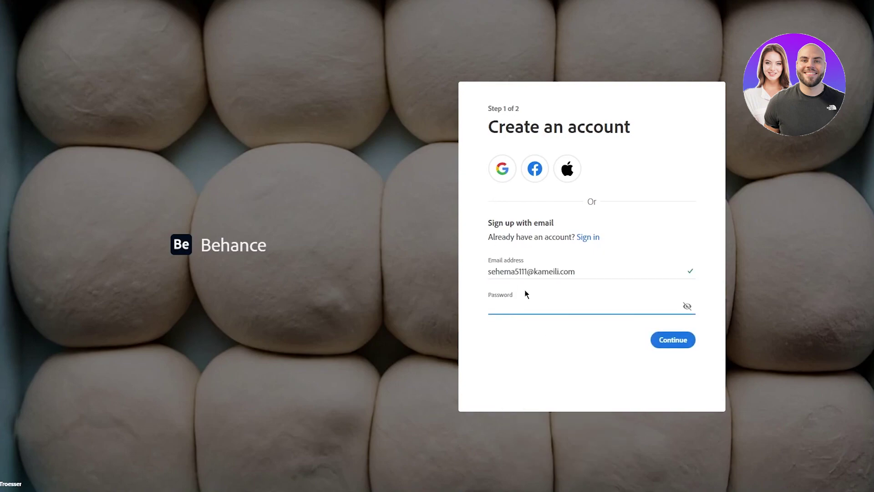
type("aBcd")
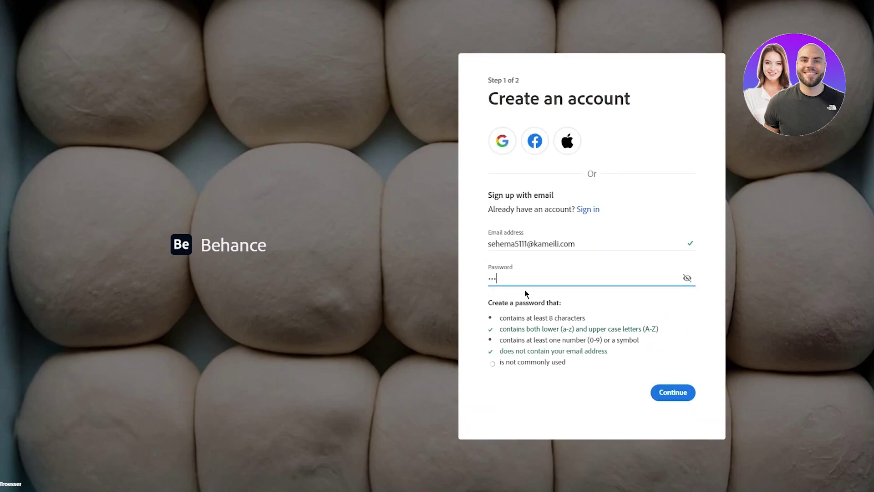
type("12345")
Step: Autofill the name, set the birth date to November 1995, leave email contact off, and submit
left_click(665, 394)
left_click(544, 180)
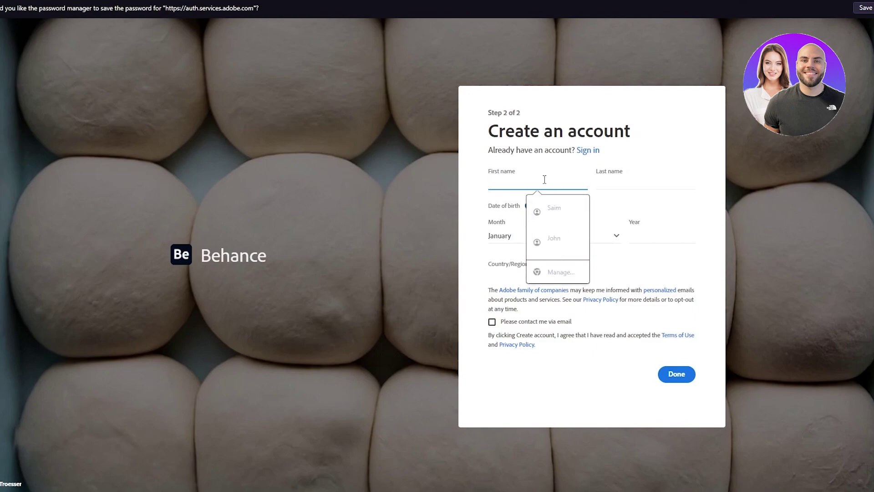
left_click(559, 231)
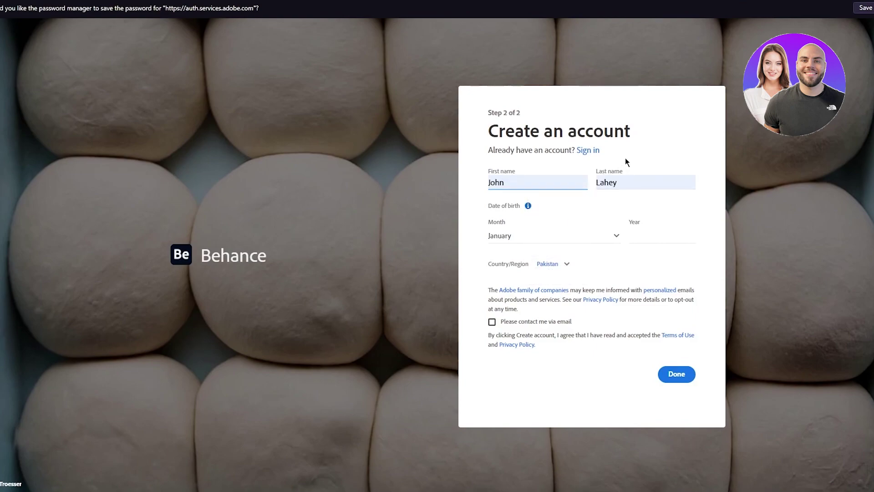
left_click(545, 236)
left_click(526, 427)
left_click(635, 237)
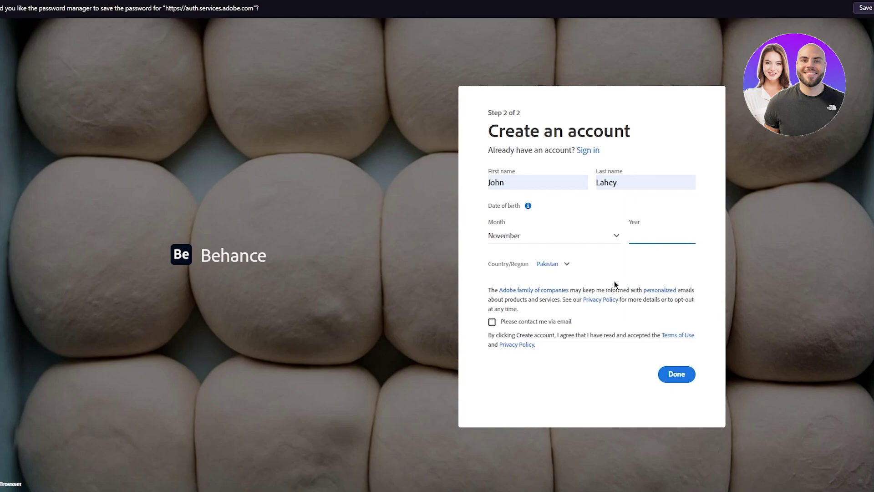
type("1995")
left_click(491, 322)
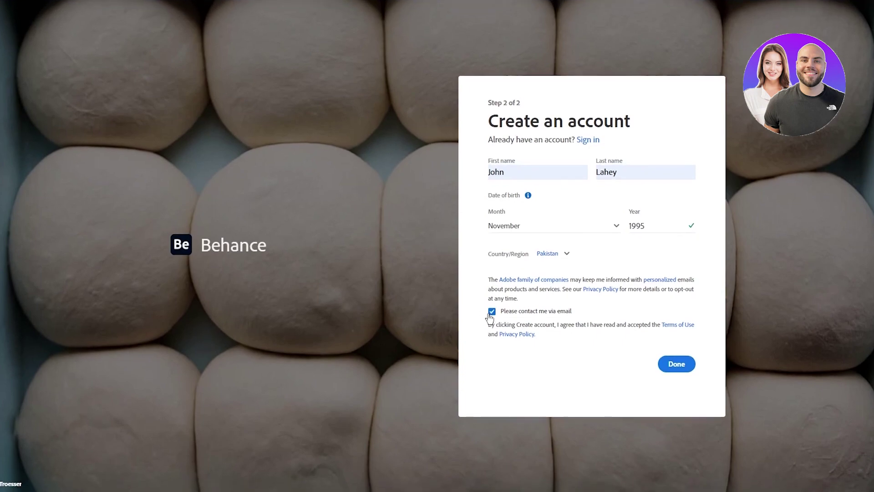
left_click(491, 313)
left_click(684, 363)
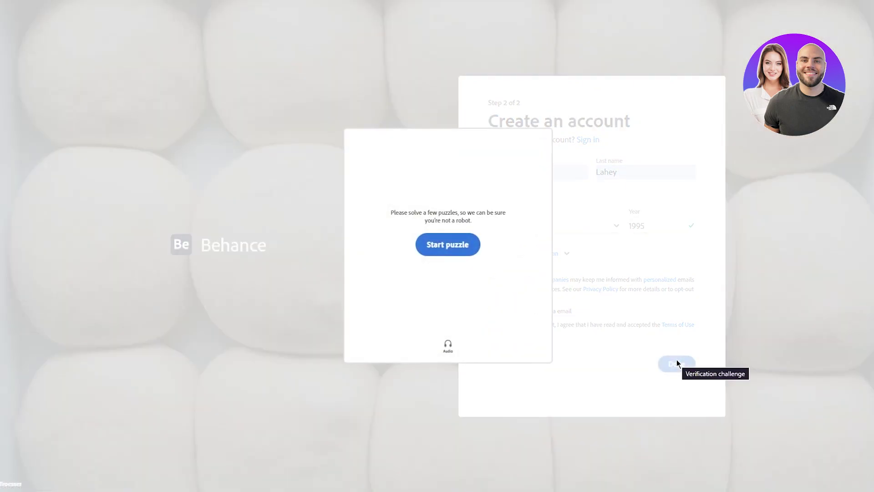
Step: Rotate the animal to match the hand in the verification puzzle and submit it
left_click(456, 254)
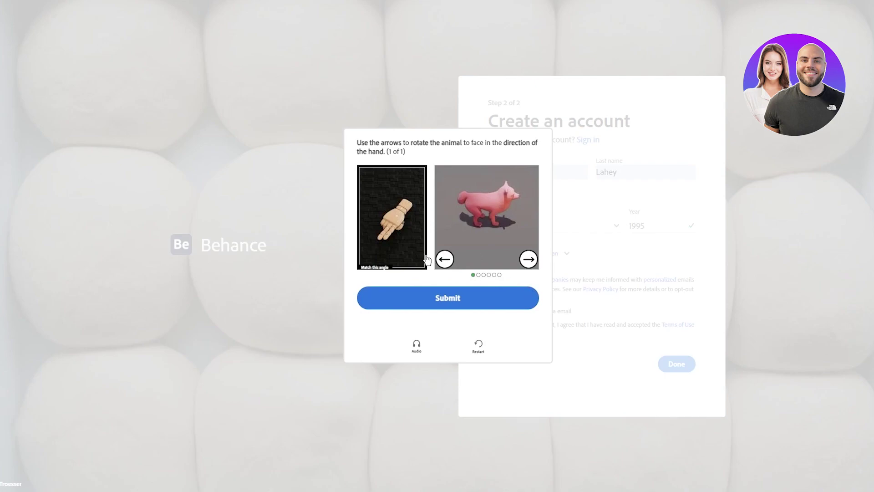
left_click(444, 259)
left_click(450, 289)
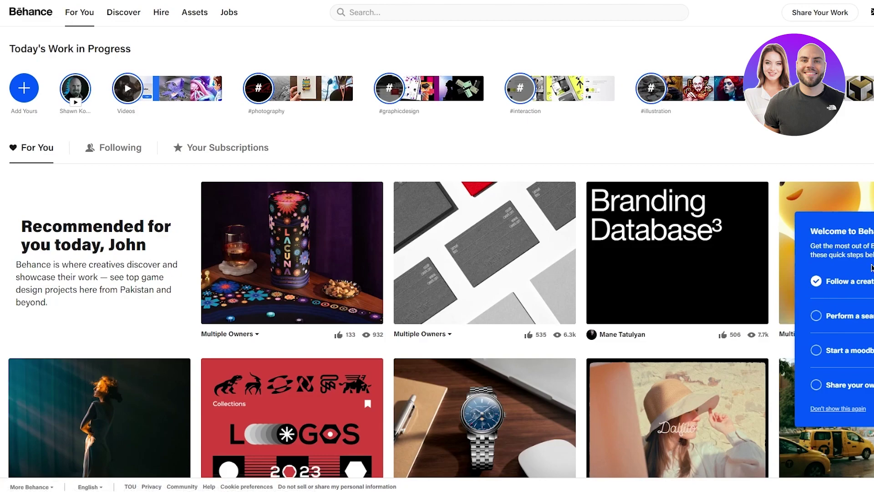
Step: Open the watch photographer's profile from a feed thumbnail and scroll their Work grid
scroll(637, 291, "down", 5)
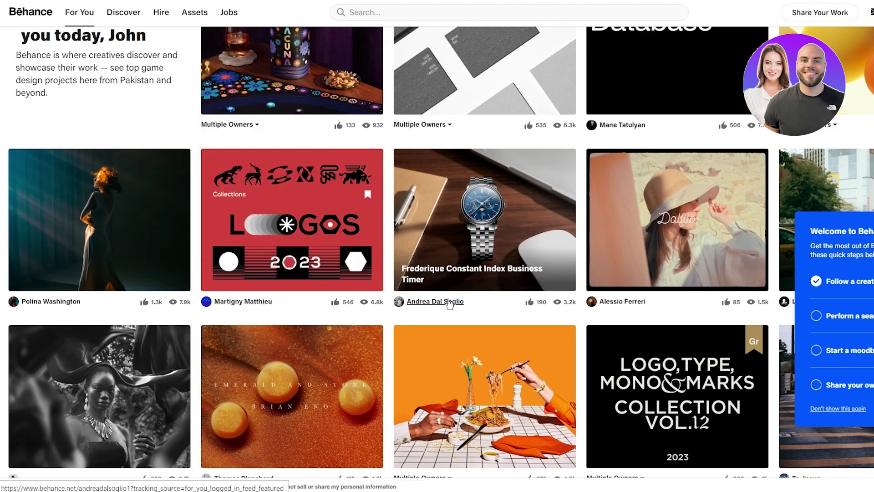
mouse_move(449, 304)
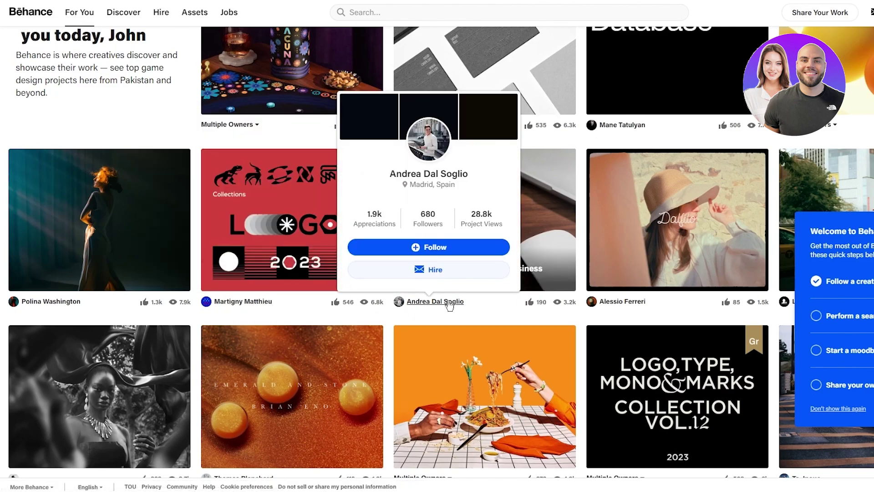
left_click(448, 303)
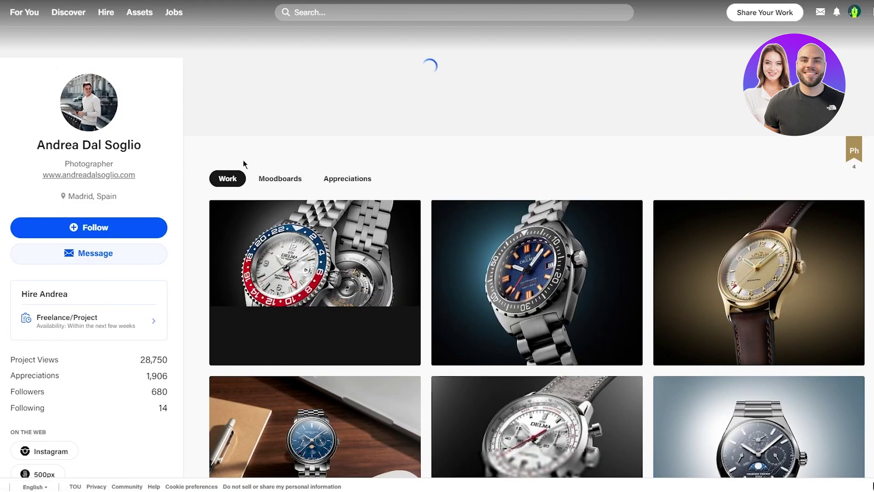
scroll(438, 161, "down", 7)
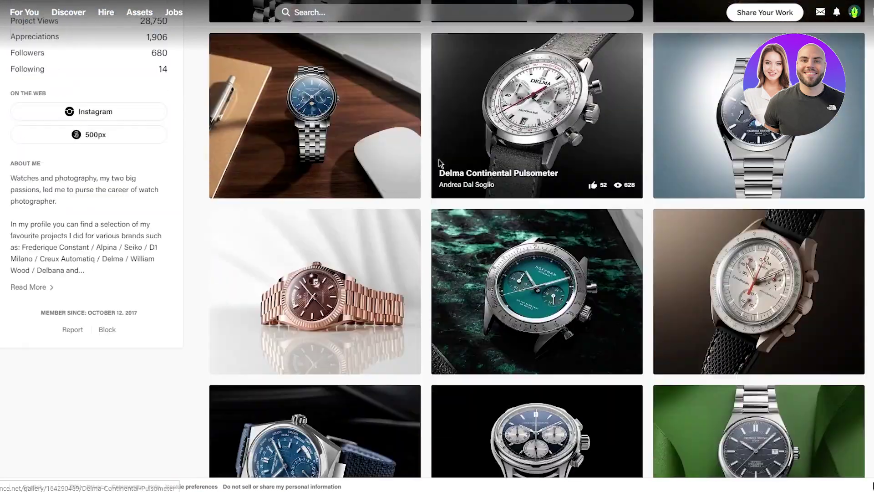
scroll(438, 162, "down", 3)
scroll(415, 163, "down", 5)
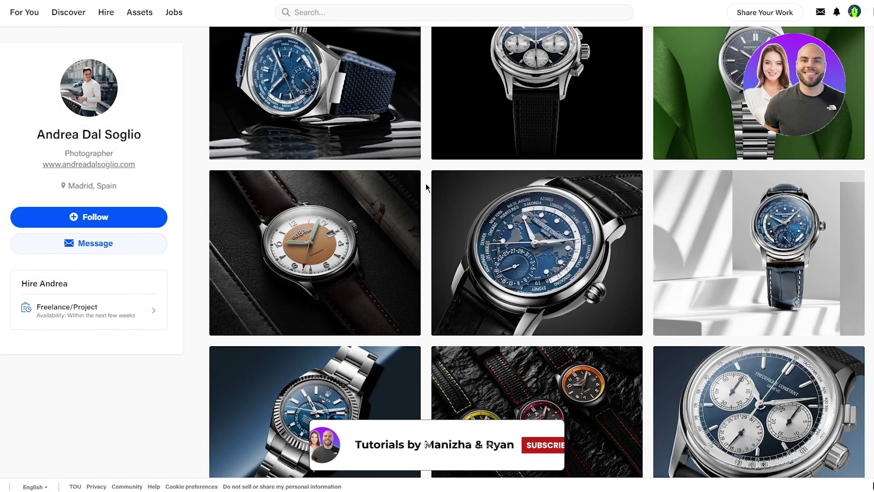
Step: Open one of the watch photography projects and scroll through it
left_click(394, 396)
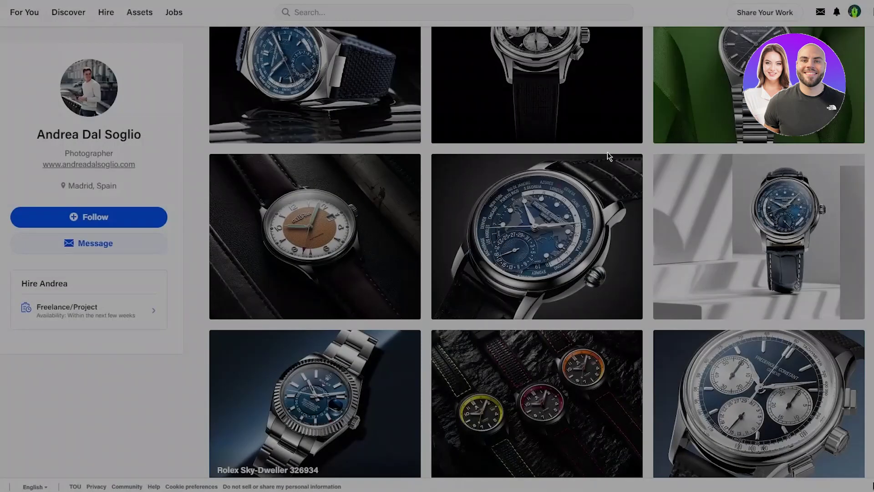
scroll(693, 180, "up", 7)
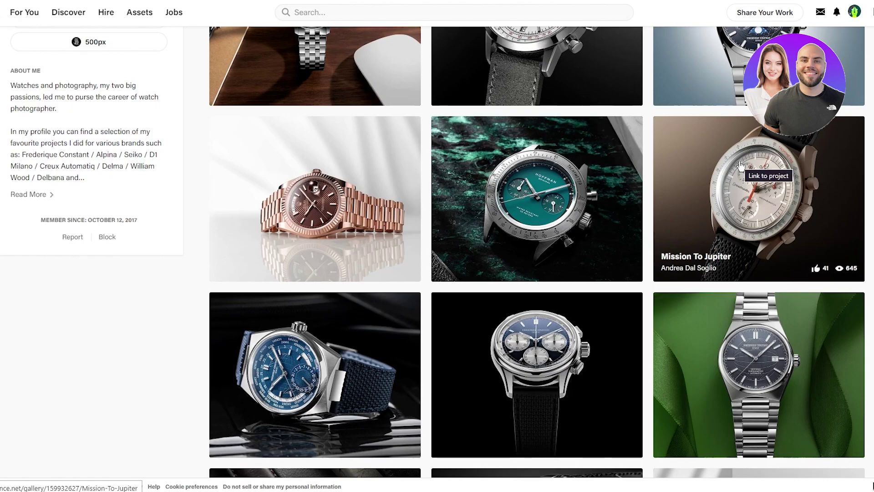
scroll(740, 173, "up", 10)
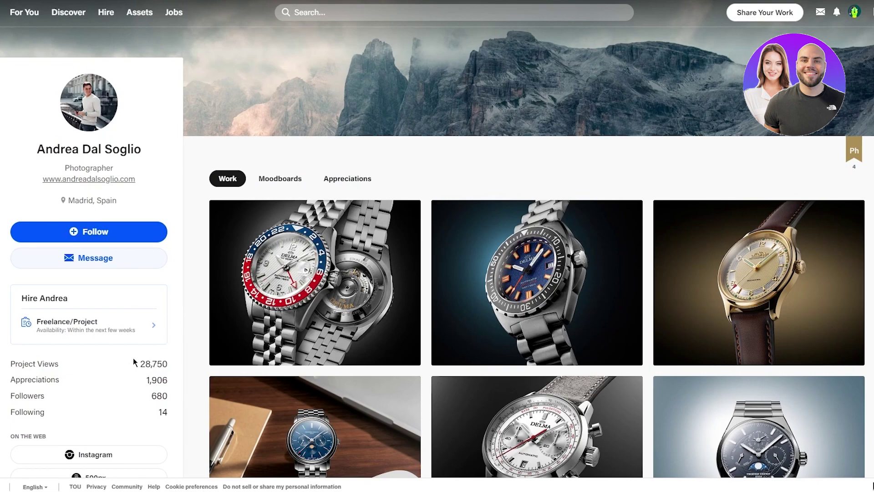
scroll(132, 360, "down", 3)
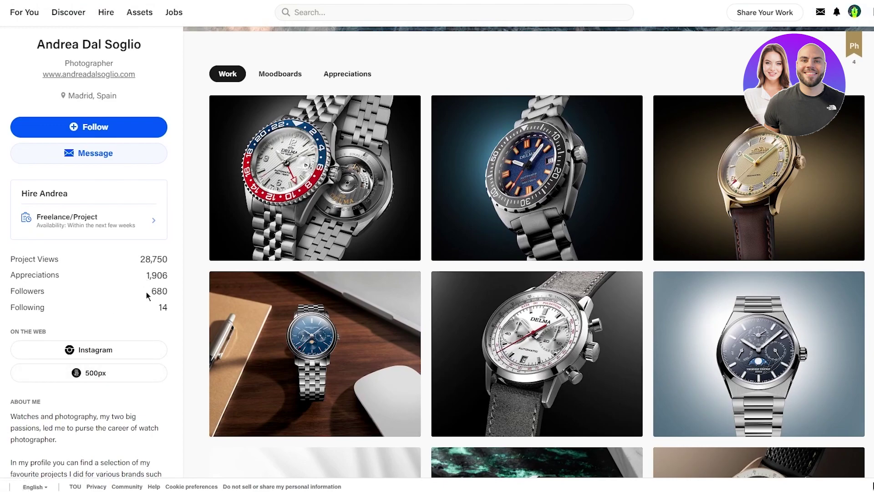
scroll(488, 290, "down", 5)
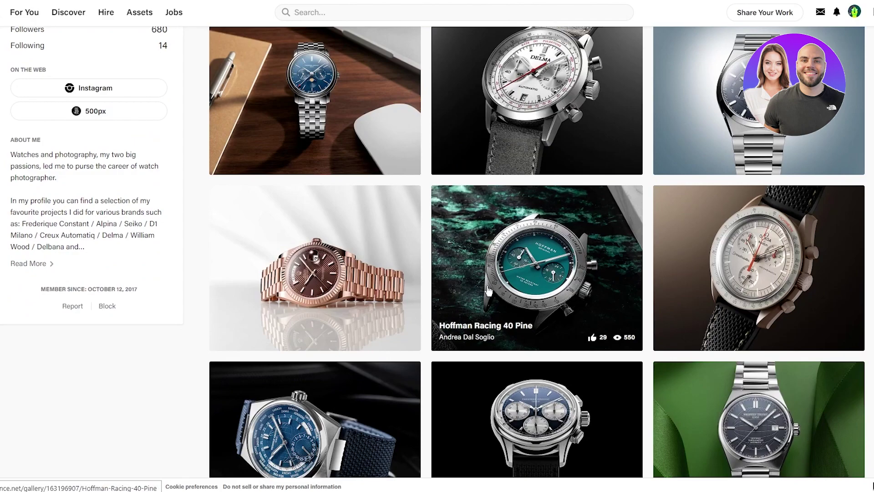
scroll(488, 290, "up", 5)
scroll(488, 291, "down", 6)
scroll(532, 291, "up", 8)
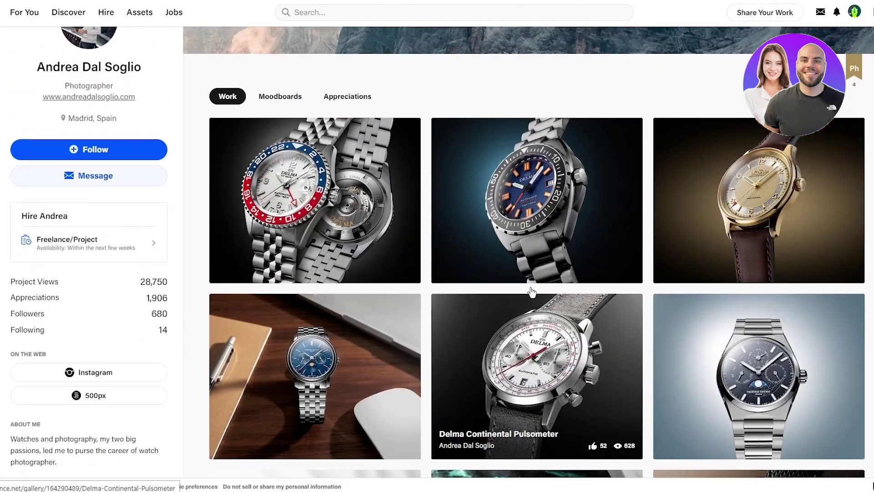
scroll(532, 291, "up", 2)
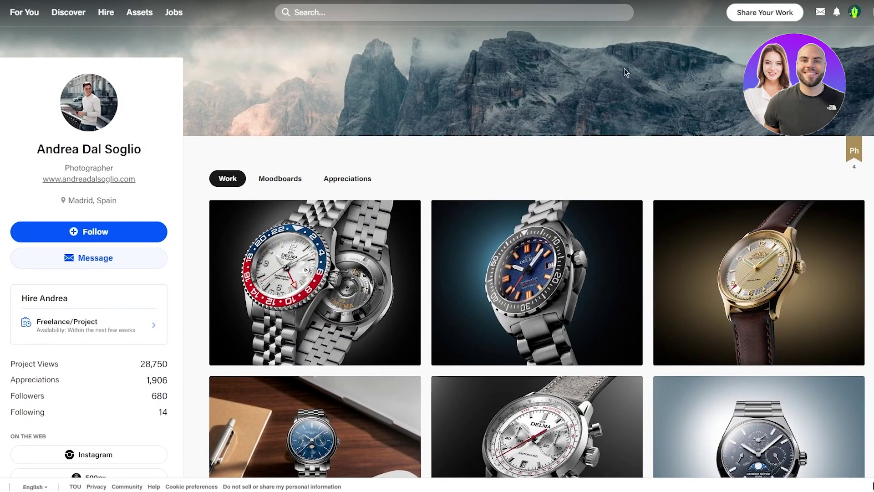
mouse_move(857, 151)
scroll(615, 136, "down", 15)
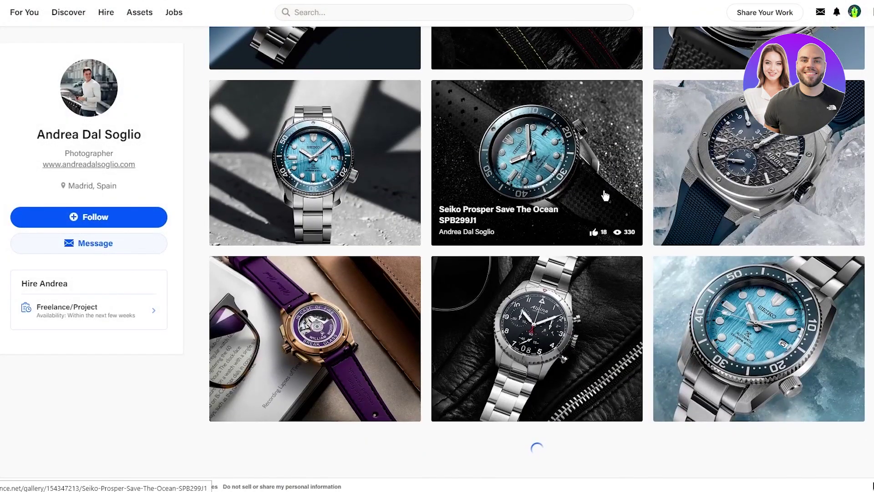
scroll(864, 259, "down", 5)
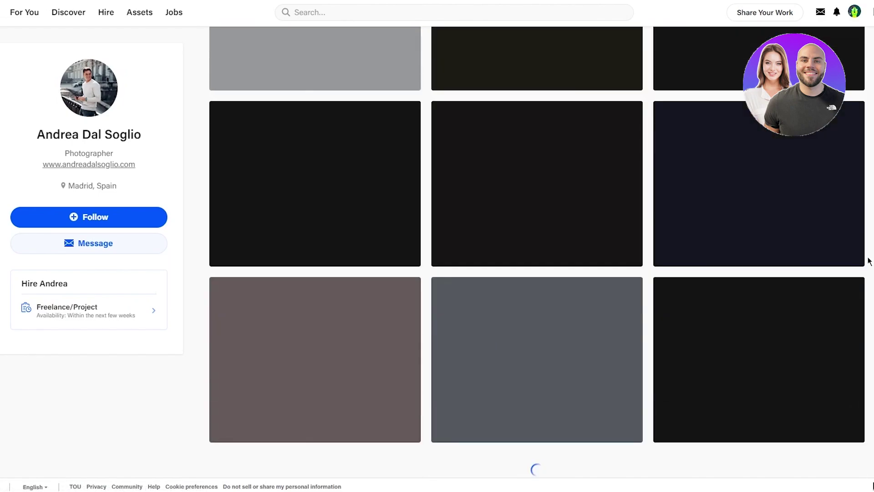
scroll(868, 263, "down", 5)
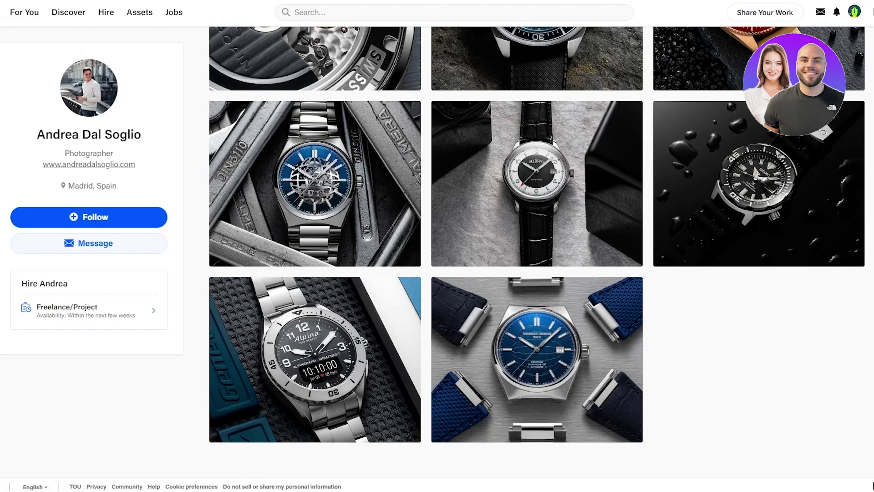
scroll(528, 250, "up", 15)
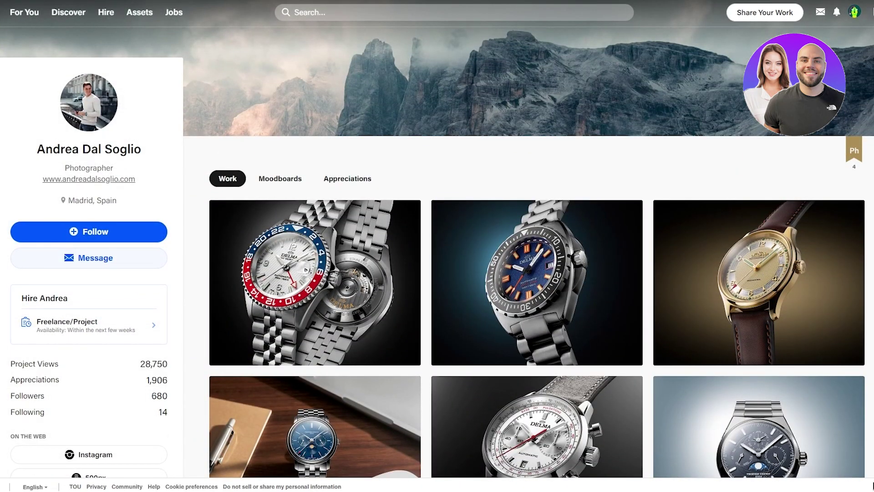
Step: Start a new Behance project, begin adding an image, then cancel the file picker
left_click(787, 10)
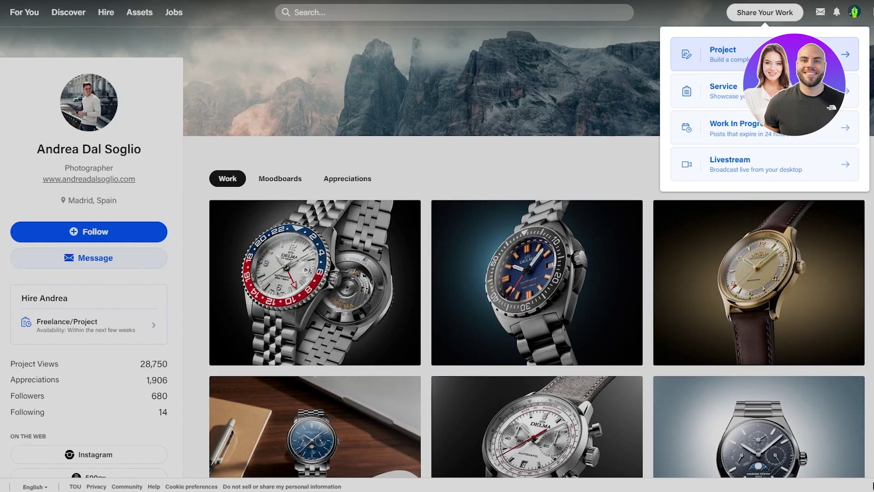
left_click(765, 55)
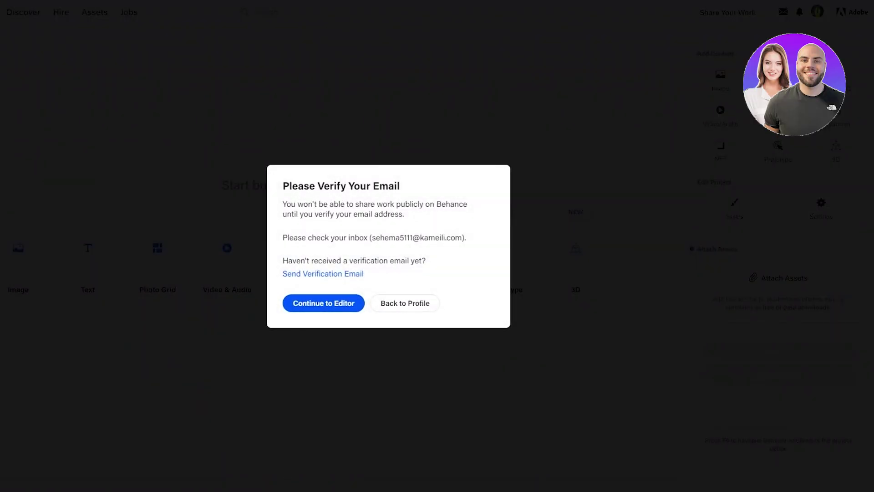
left_click(340, 302)
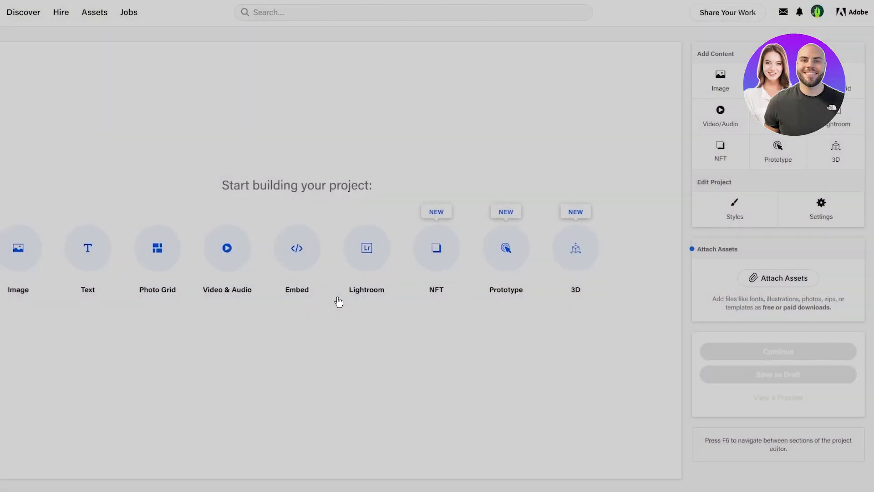
left_click(18, 257)
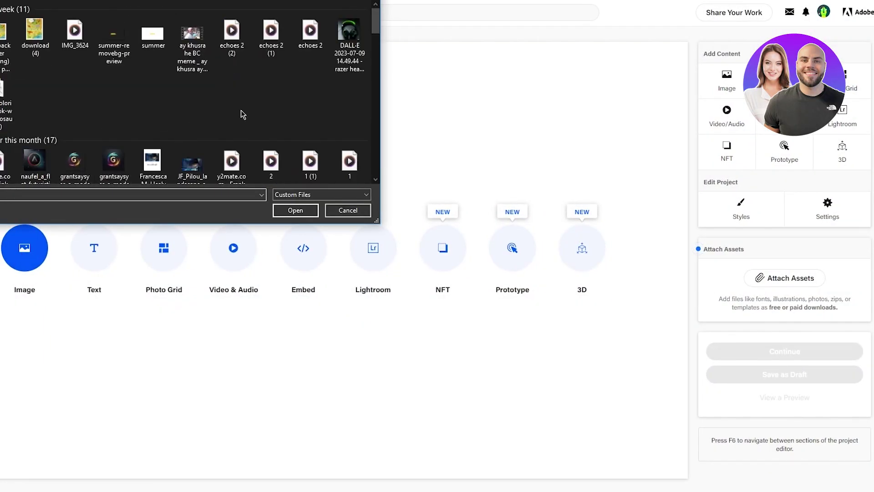
left_click(350, 211)
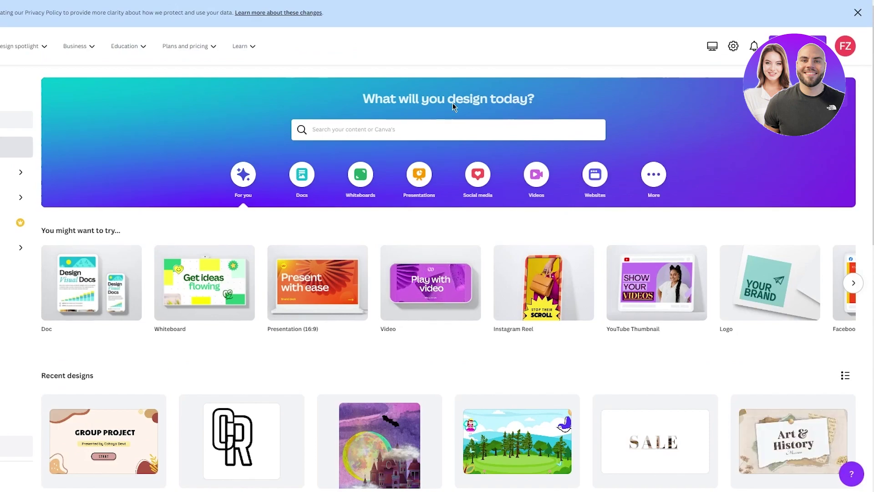
Step: Create a presentation and place the Minimalist Beige Cream template on it, inspecting its title text
left_click(429, 178)
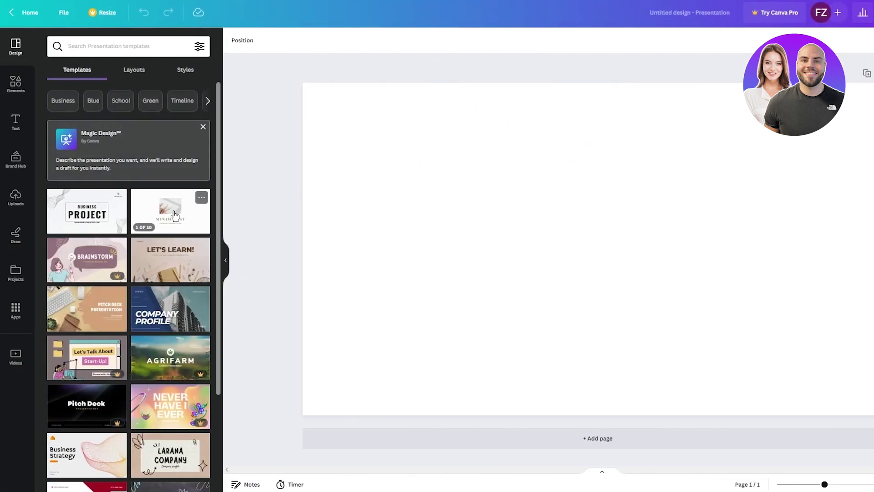
left_click_drag(180, 214, 521, 218)
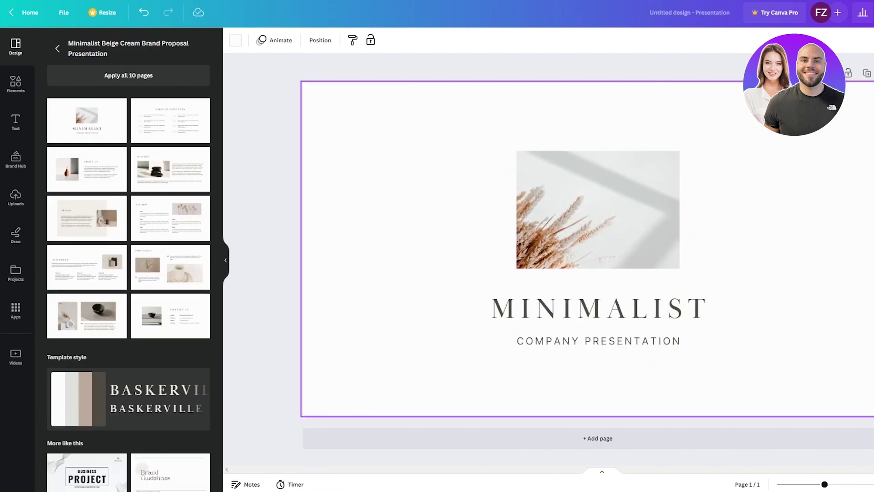
left_click(610, 231)
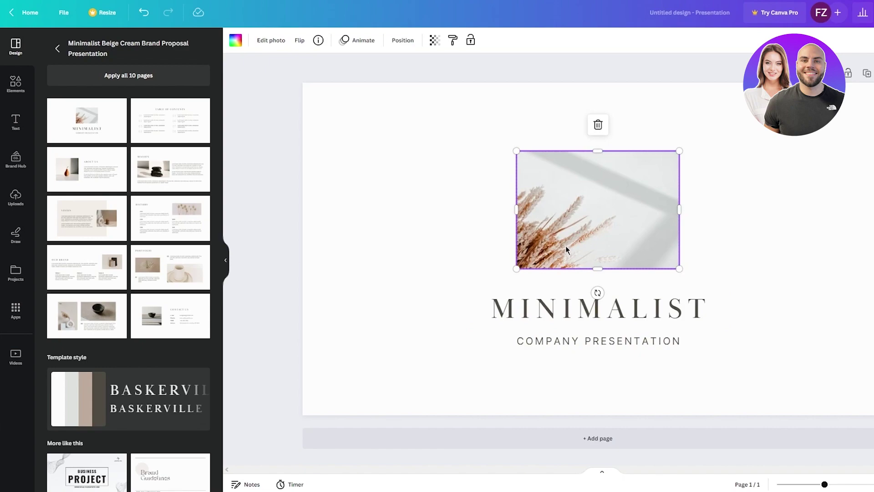
left_click(591, 308)
double_click(592, 309)
left_click(604, 348)
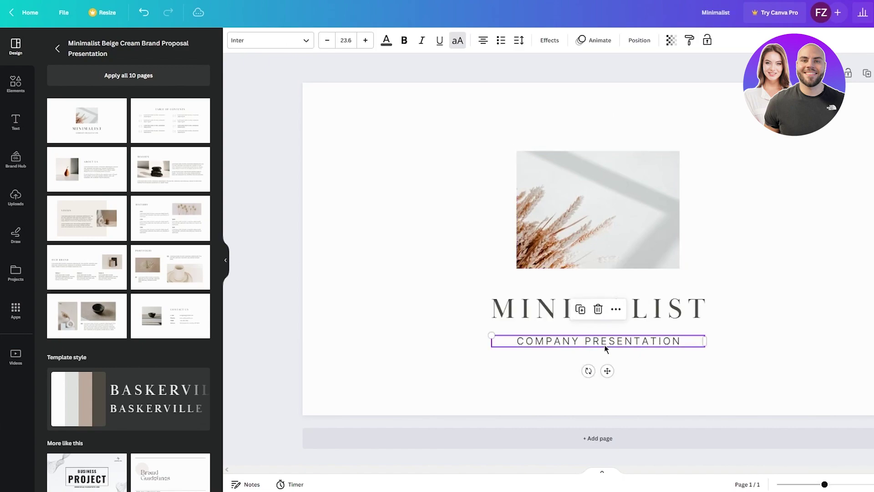
left_click(605, 348)
left_click(303, 305)
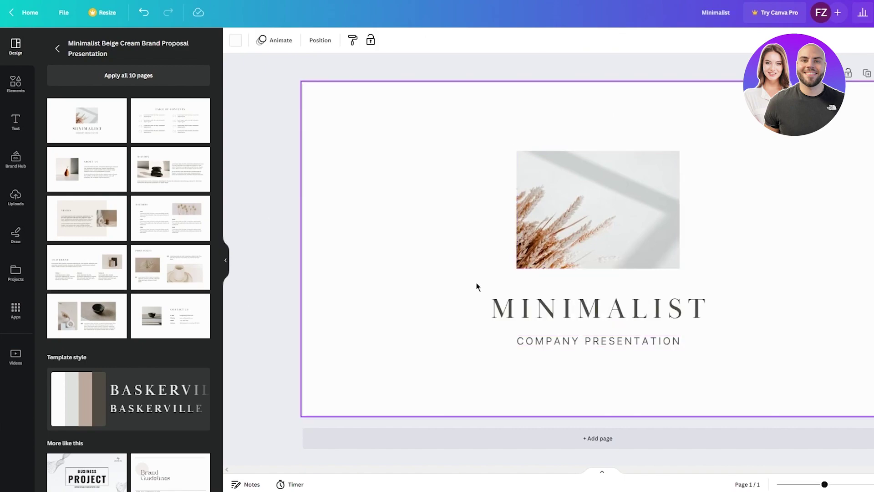
Step: Preview the template's layouts from Table of Contents to Contact Us, then restore the title page
left_click(170, 121)
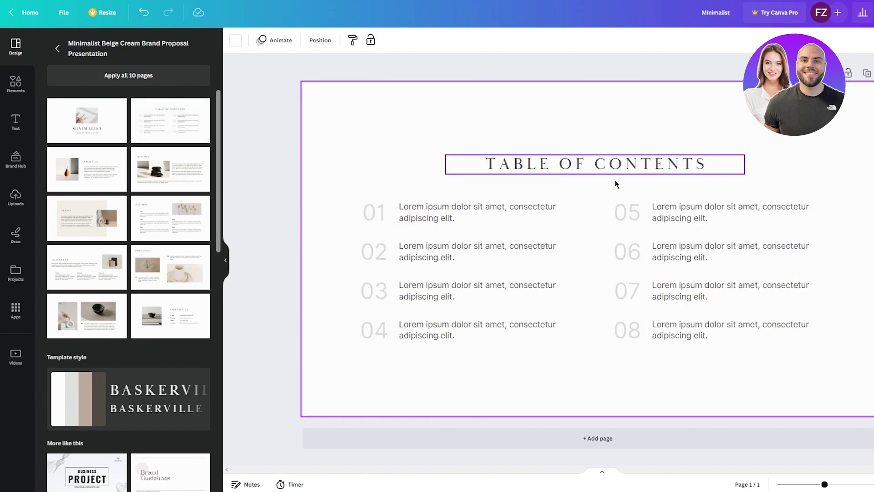
left_click(86, 170)
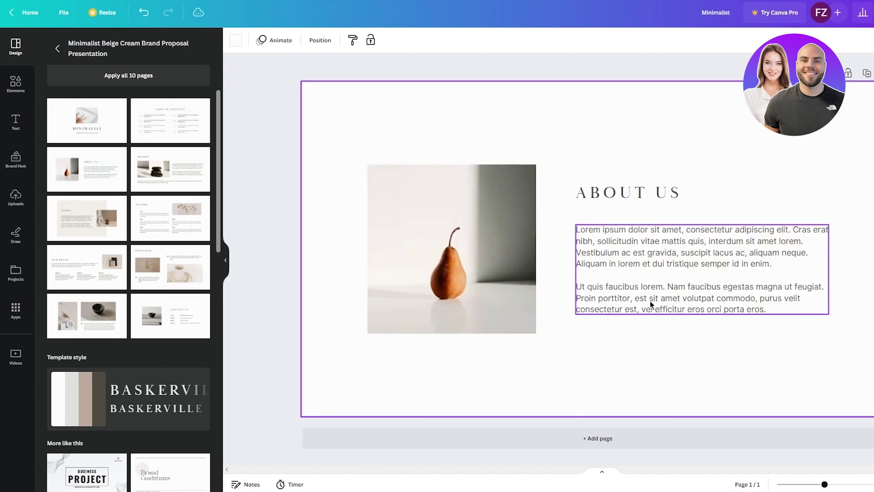
left_click(171, 176)
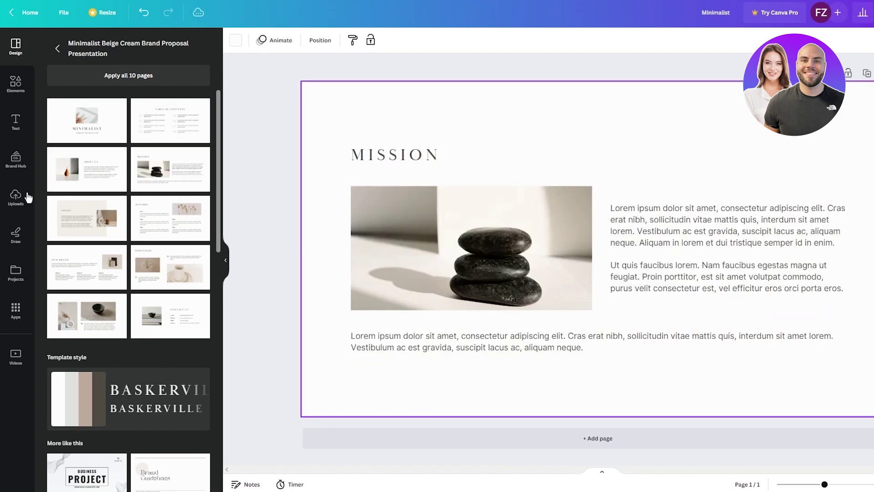
left_click(86, 217)
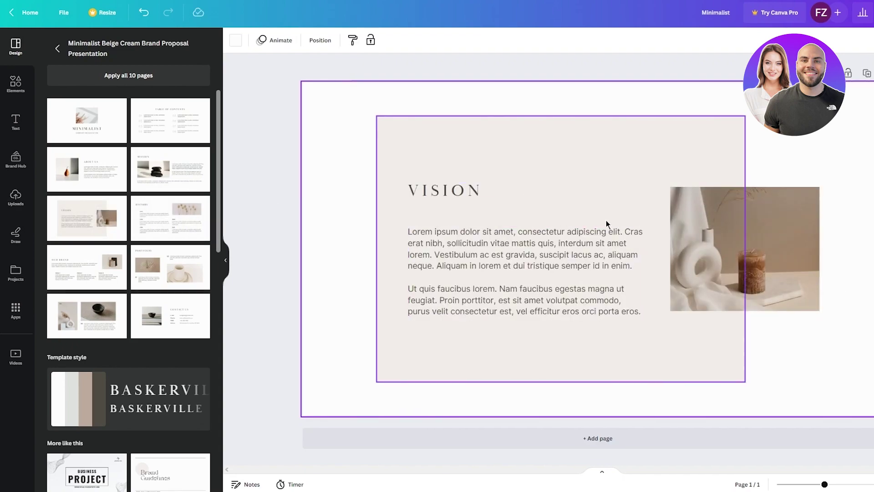
left_click(169, 244)
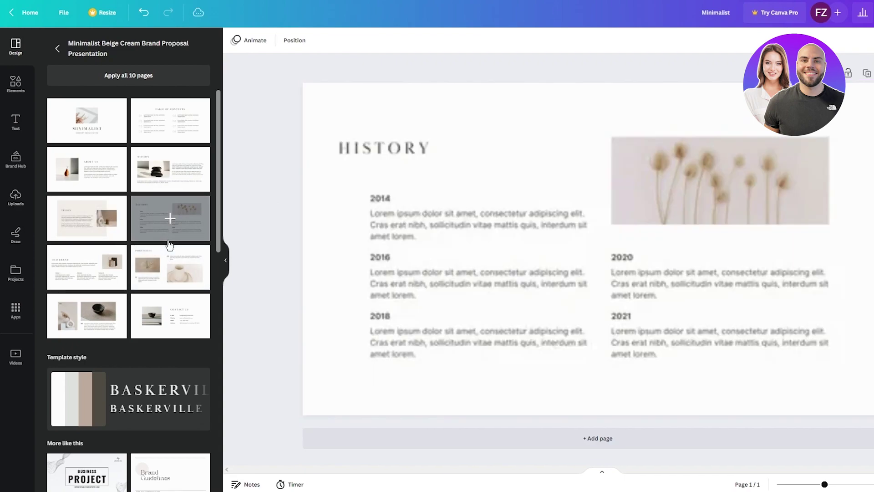
left_click(89, 266)
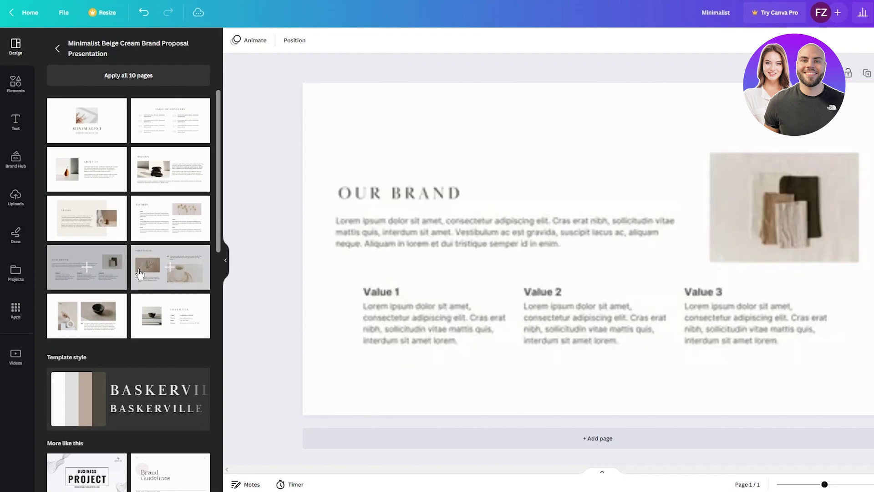
left_click(175, 272)
left_click(89, 313)
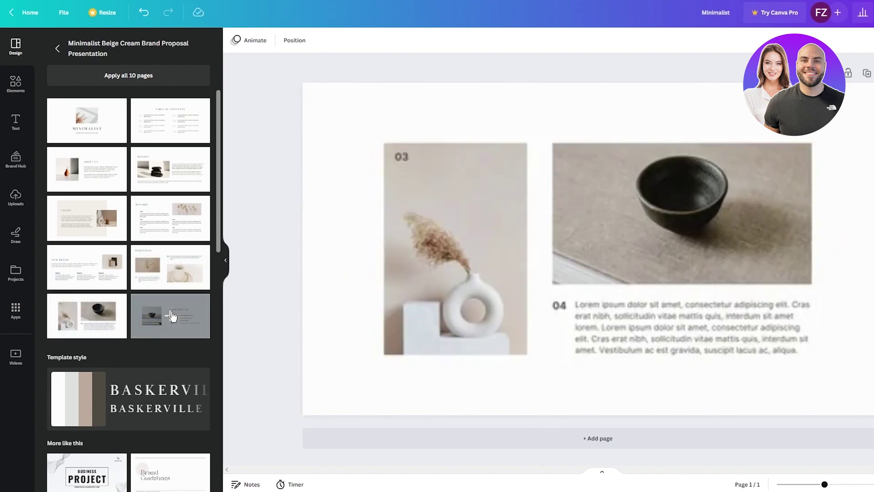
left_click(171, 315)
left_click(661, 299)
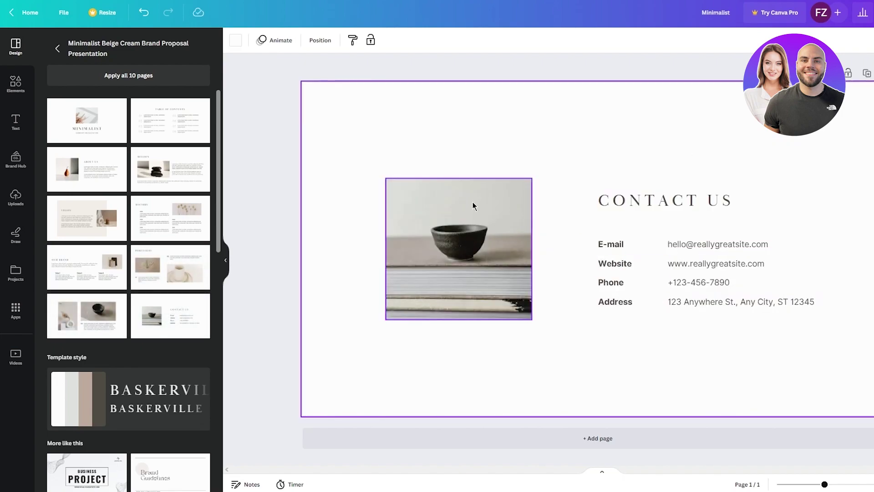
scroll(167, 241, "down", 8)
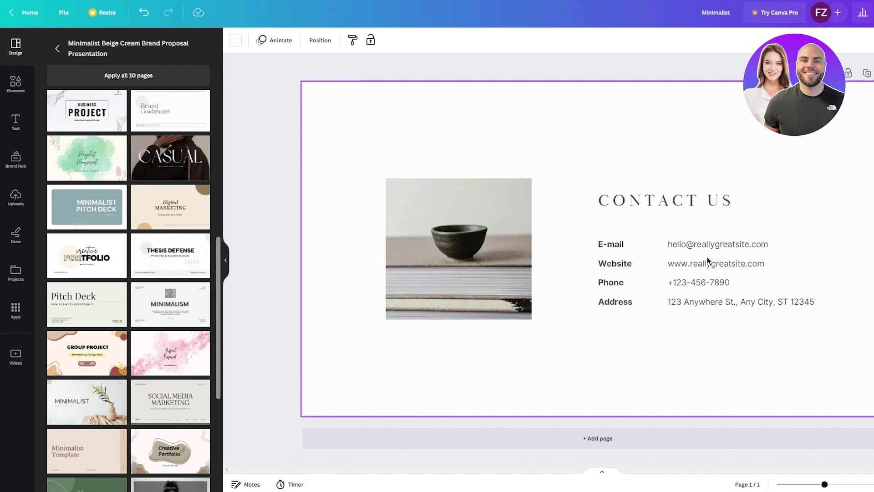
scroll(219, 201, "up", 8)
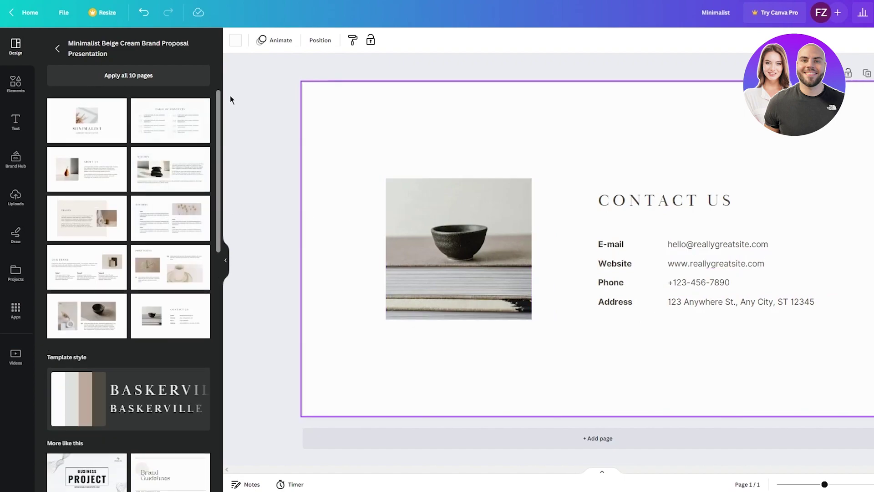
left_click(87, 119)
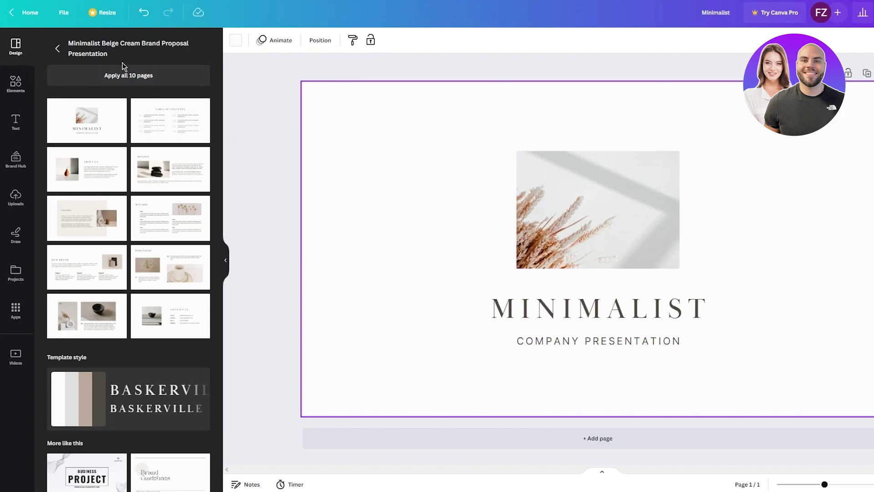
Step: Search templates for 'portfolio' and apply the Brown and Black Aesthetic Portfolio template to the page
left_click(55, 45)
left_click(102, 49)
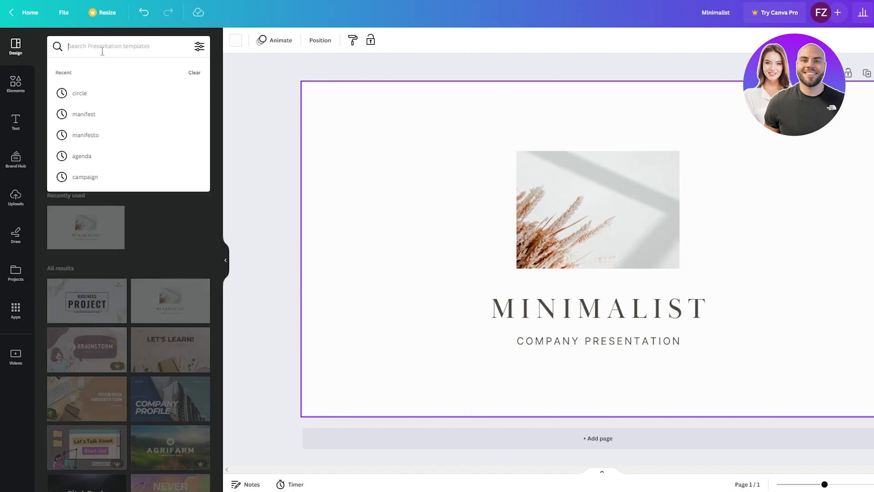
type("por")
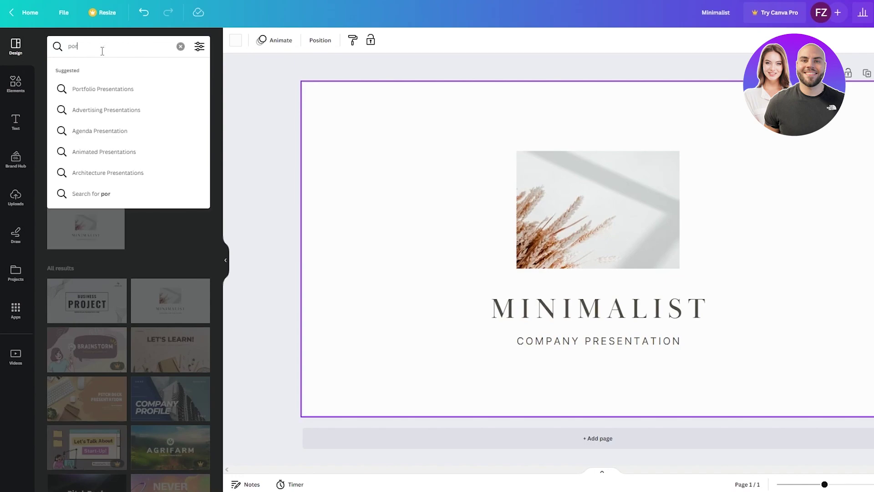
type("tfolio")
key("Return")
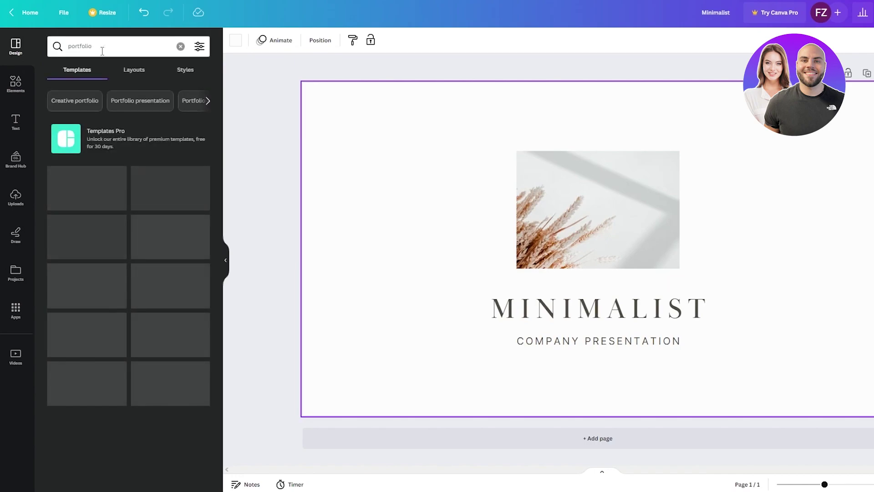
left_click_drag(103, 189, 714, 280)
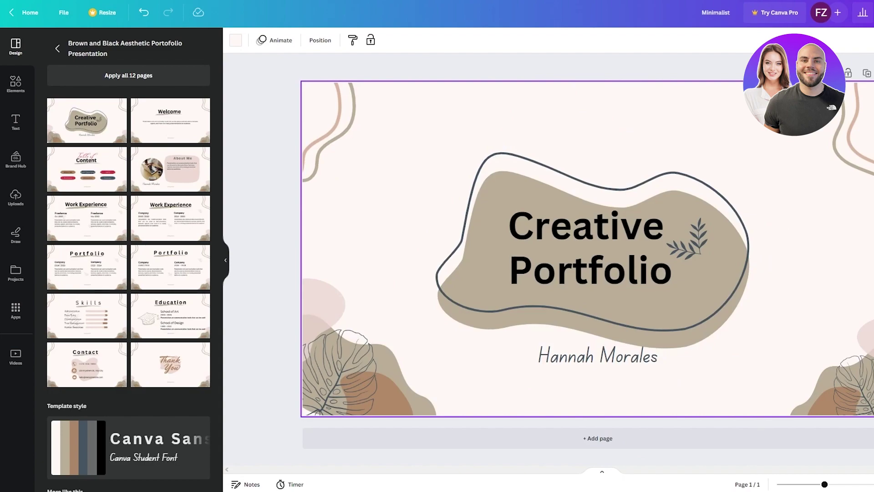
Step: Select the slide's leaf graphic and box-select other elements, then deselect the page
left_click(842, 373)
double_click(842, 374)
left_click(832, 266)
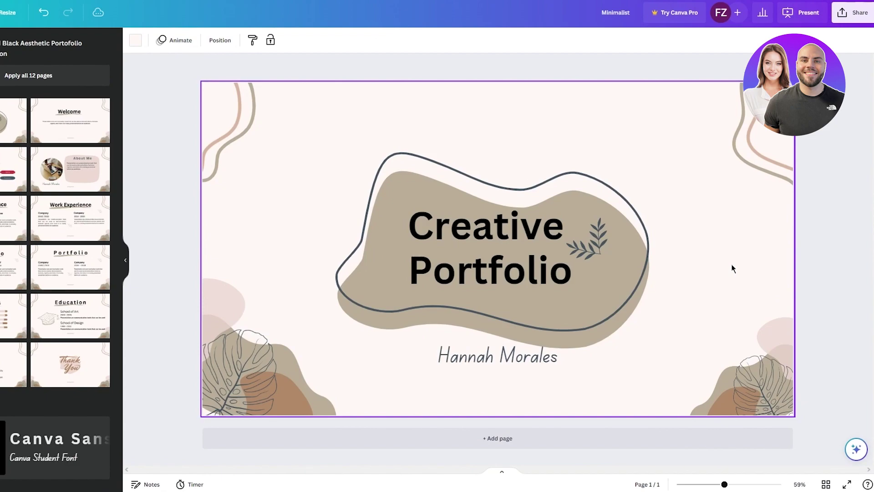
left_click_drag(747, 260, 713, 297)
left_click(765, 370)
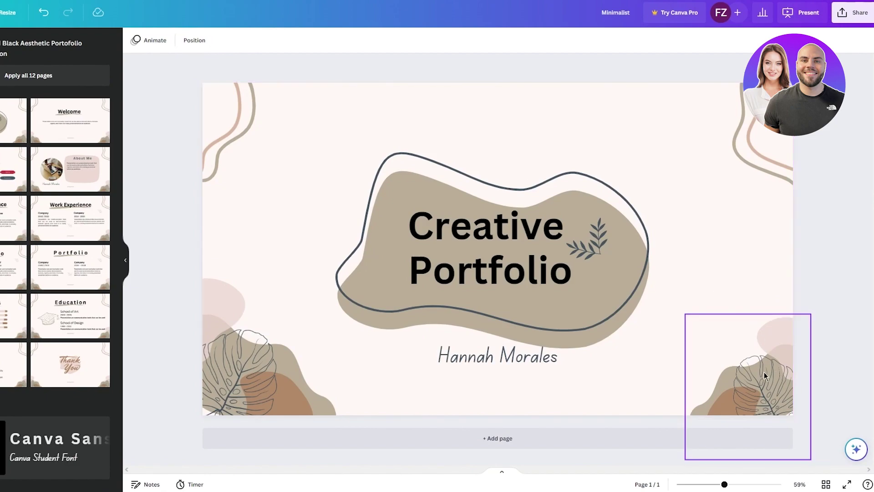
left_click(828, 284)
left_click_drag(723, 240, 740, 284)
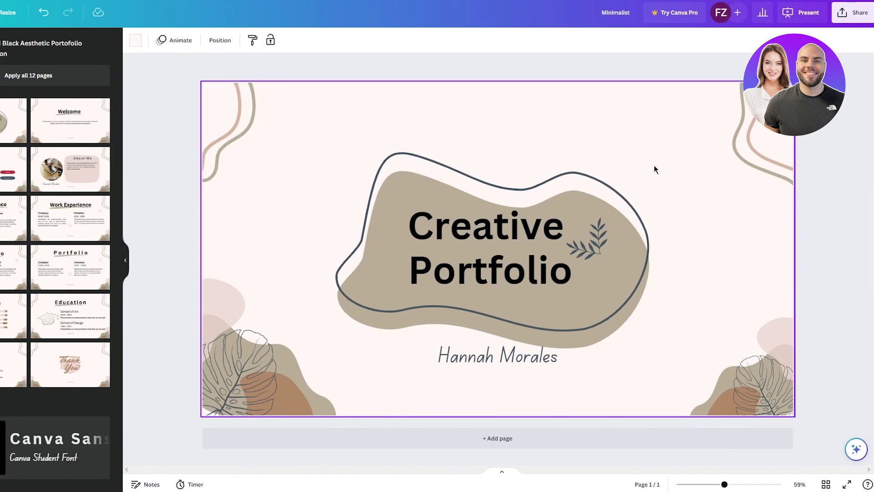
left_click_drag(653, 165, 647, 125)
left_click(648, 125)
left_click(550, 67)
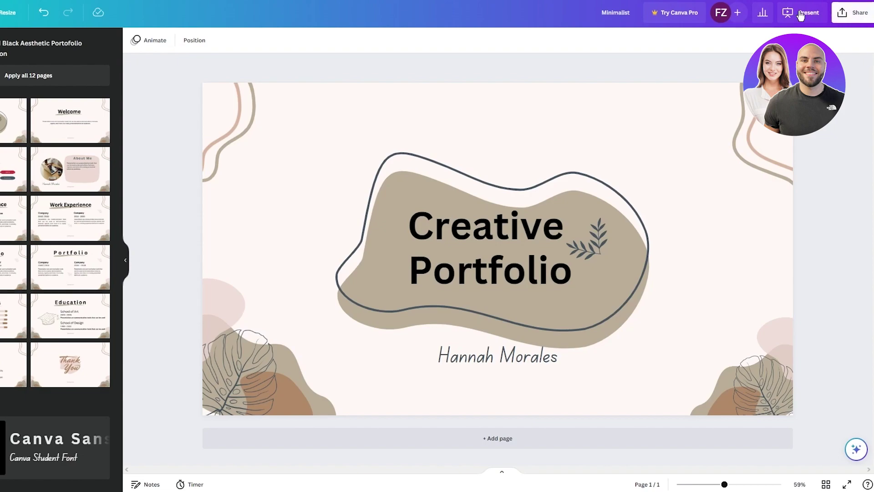
Step: Set the presentation's download file type to PNG in the Share download settings
left_click(852, 12)
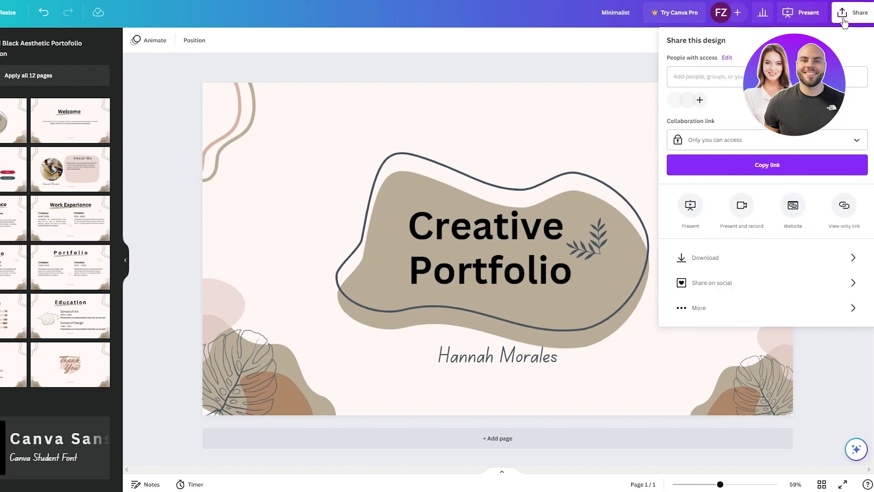
left_click(792, 257)
left_click(710, 83)
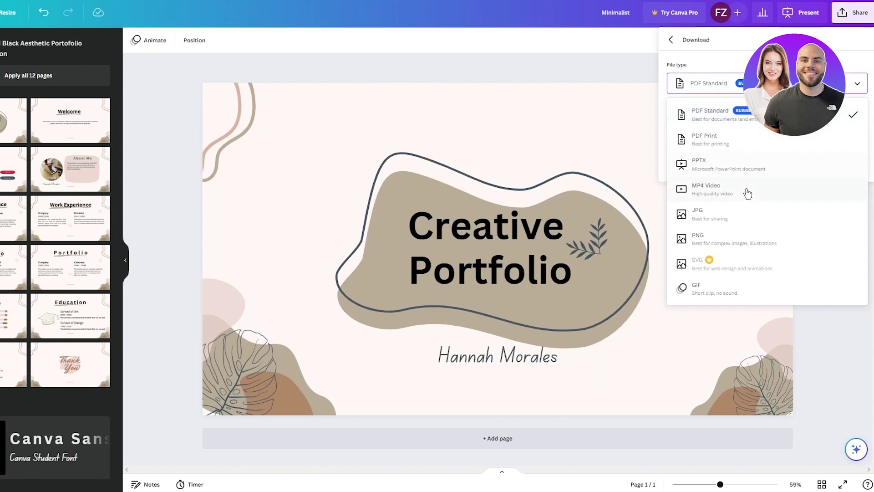
left_click(768, 240)
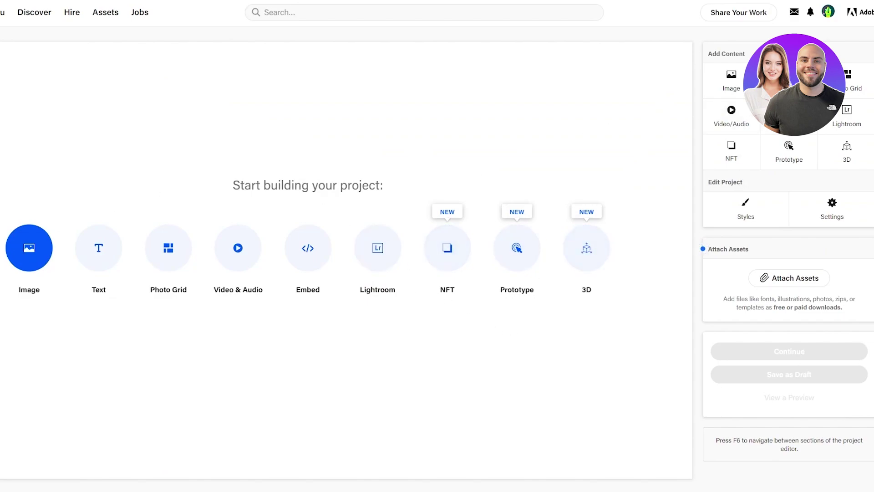
left_click(737, 18)
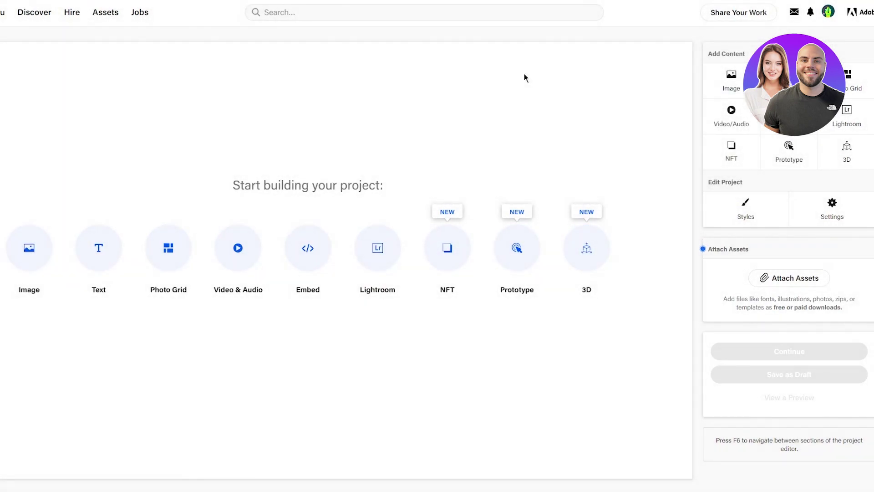